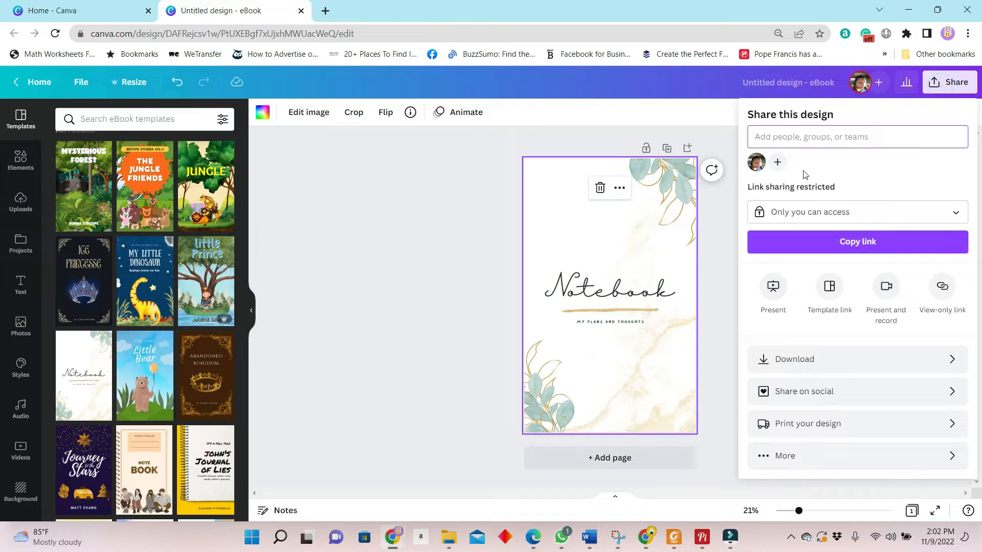
Step: Download the notebook cover design as a JPG image
click(805, 358)
click(895, 177)
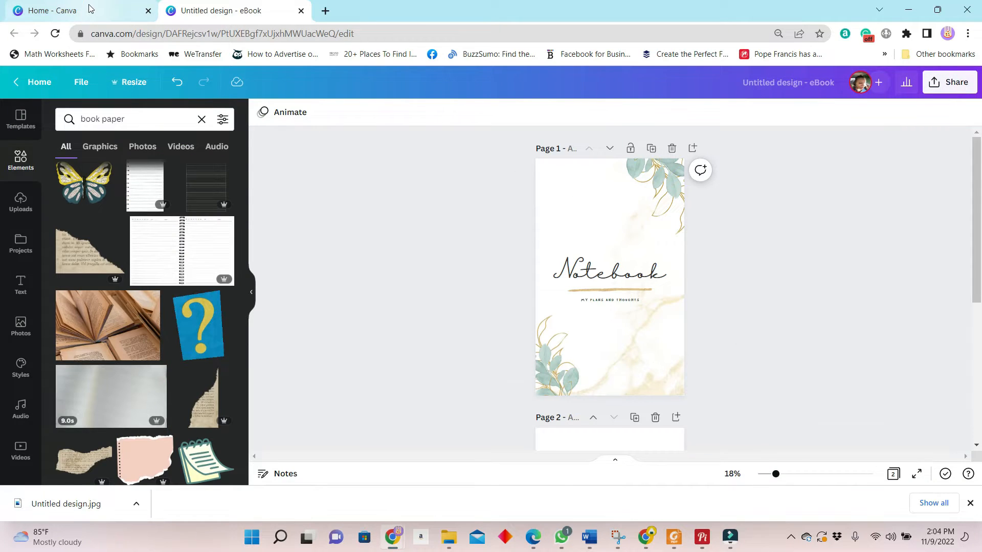
Step: Open Smartmockups from the Canva home page and show its Books mockup collection
click(86, 16)
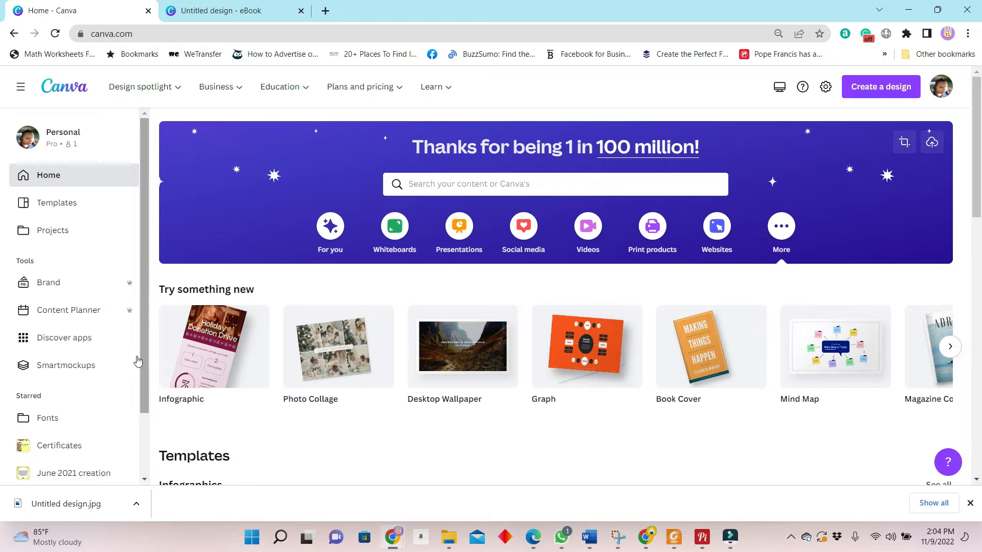
click(75, 370)
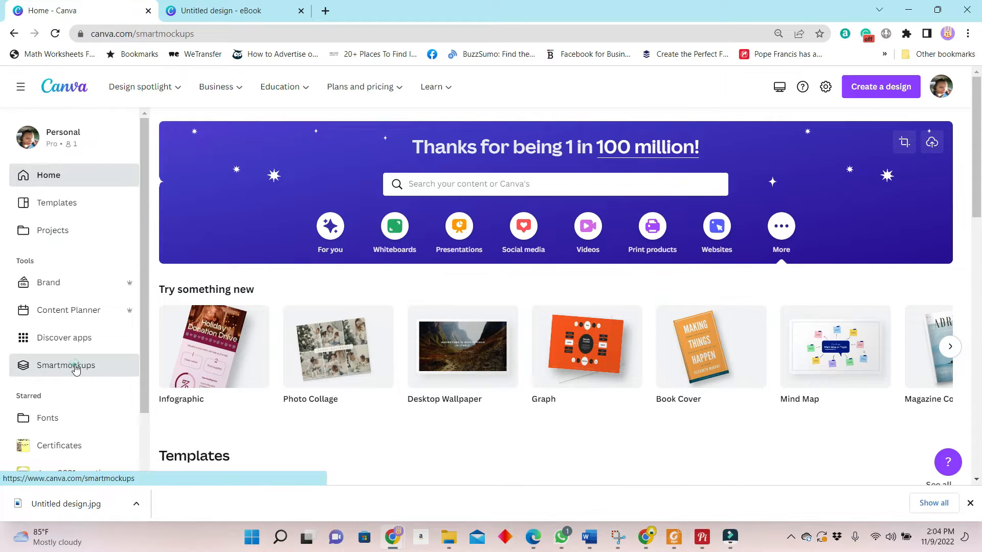
scroll(832, 335, down, 3)
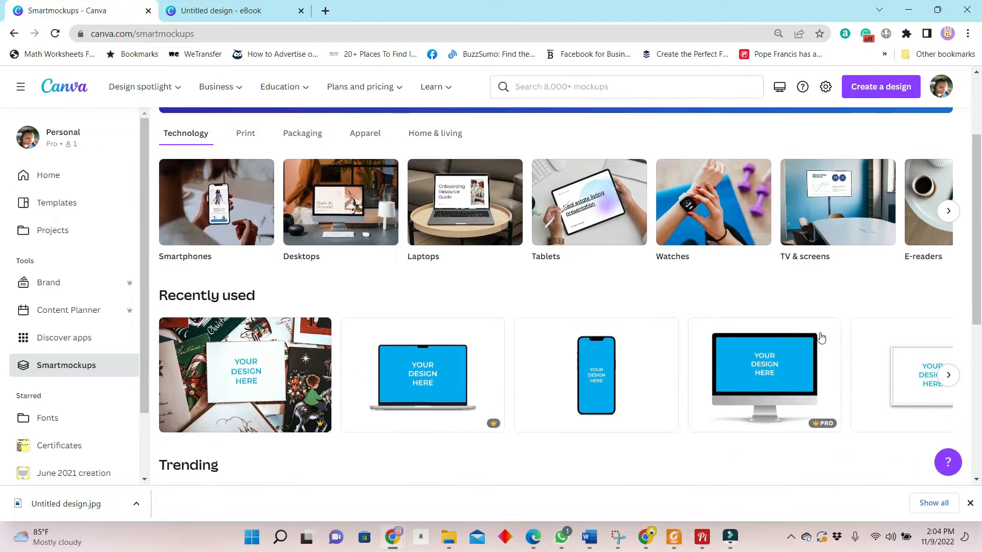
scroll(833, 335, down, 2)
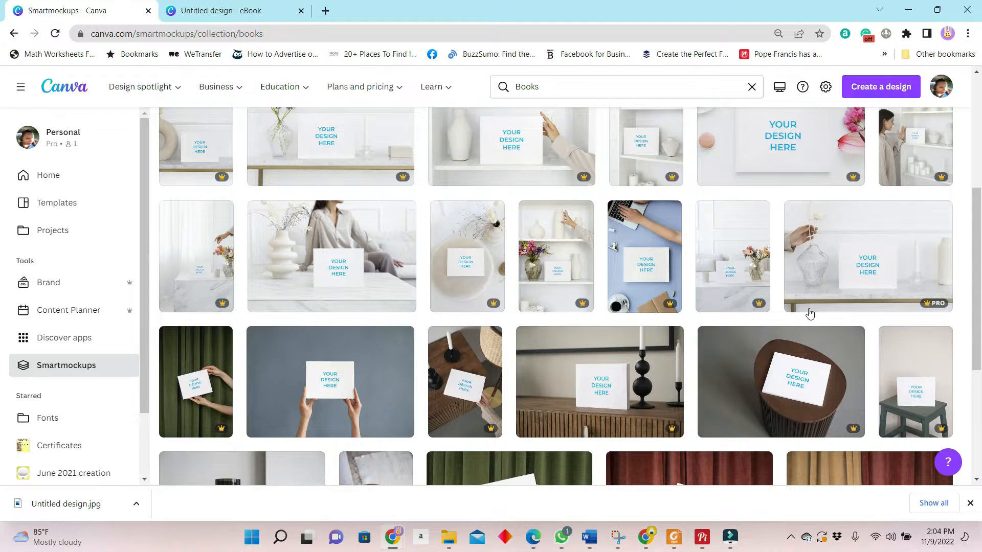
Step: Choose the mockup of a white book on a wooden table beside a wine glass from the Books collection
scroll(810, 314, down, 3)
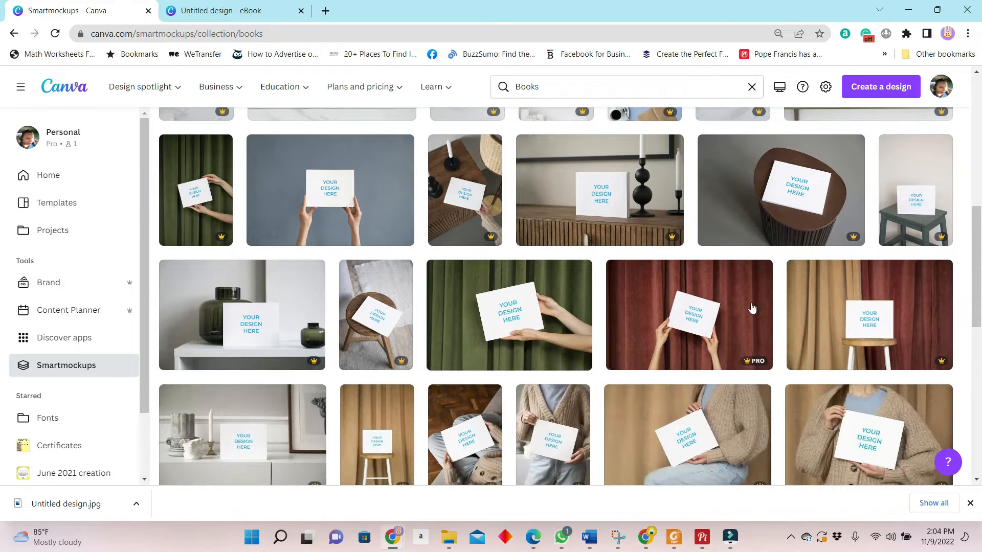
scroll(752, 307, down, 4)
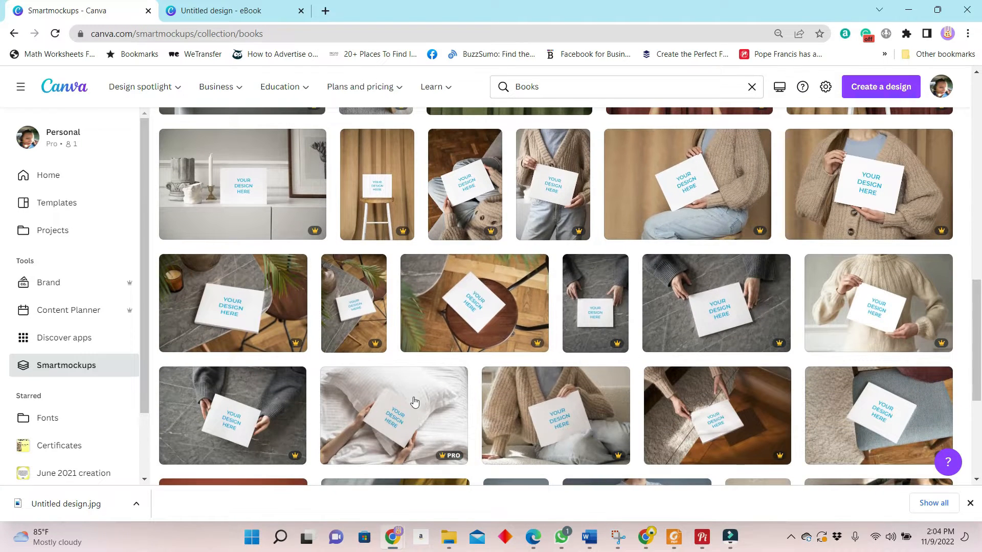
scroll(414, 401, down, 4)
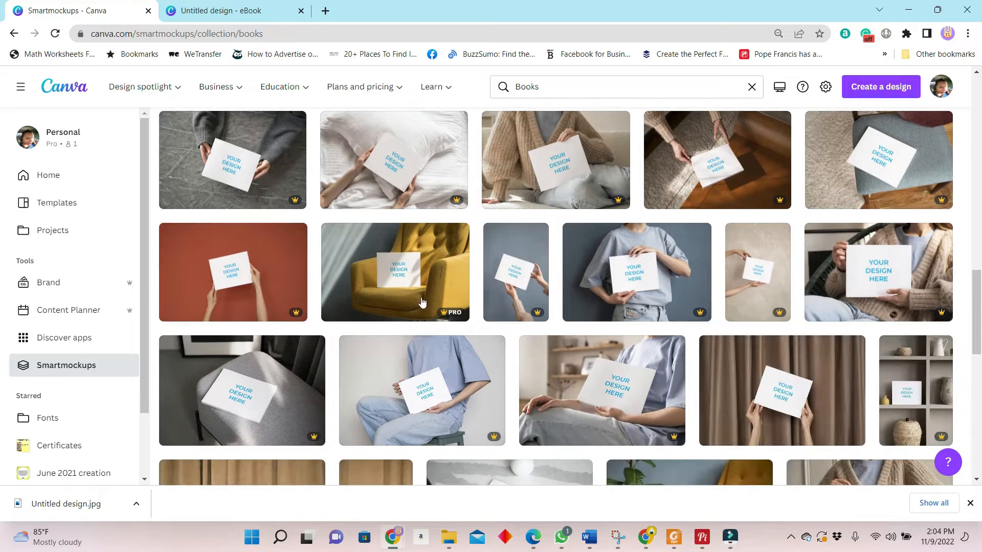
scroll(328, 326, down, 5)
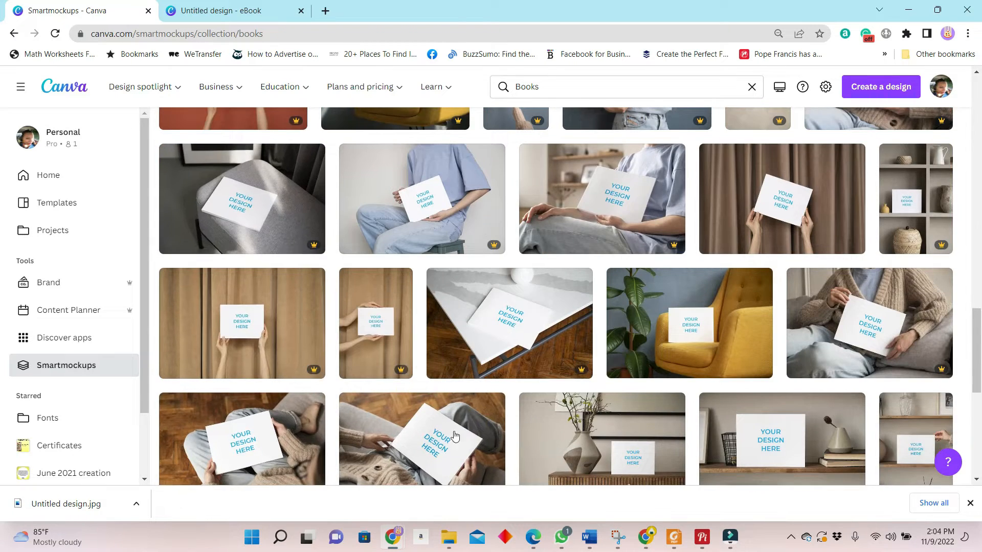
scroll(605, 374, down, 5)
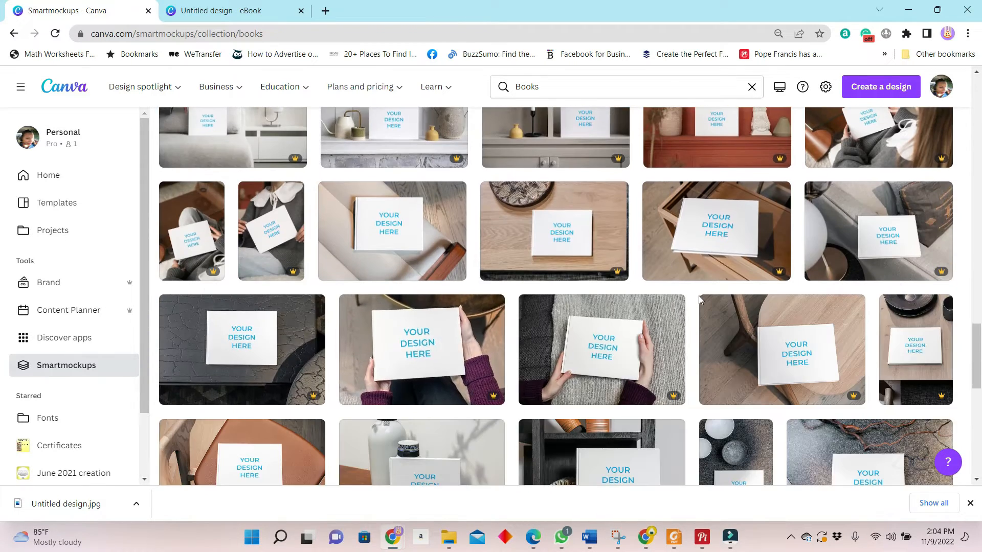
scroll(580, 262, down, 10)
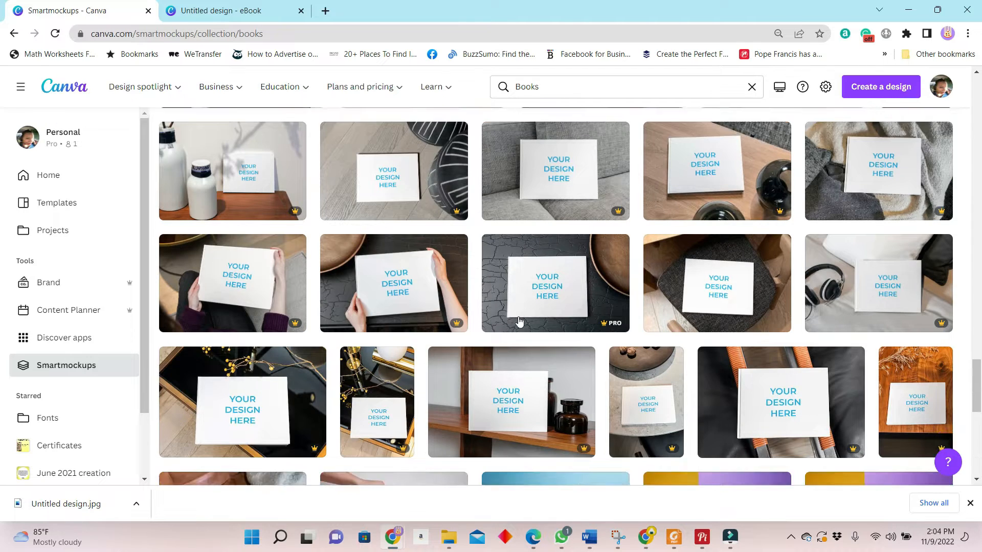
scroll(631, 327, down, 3)
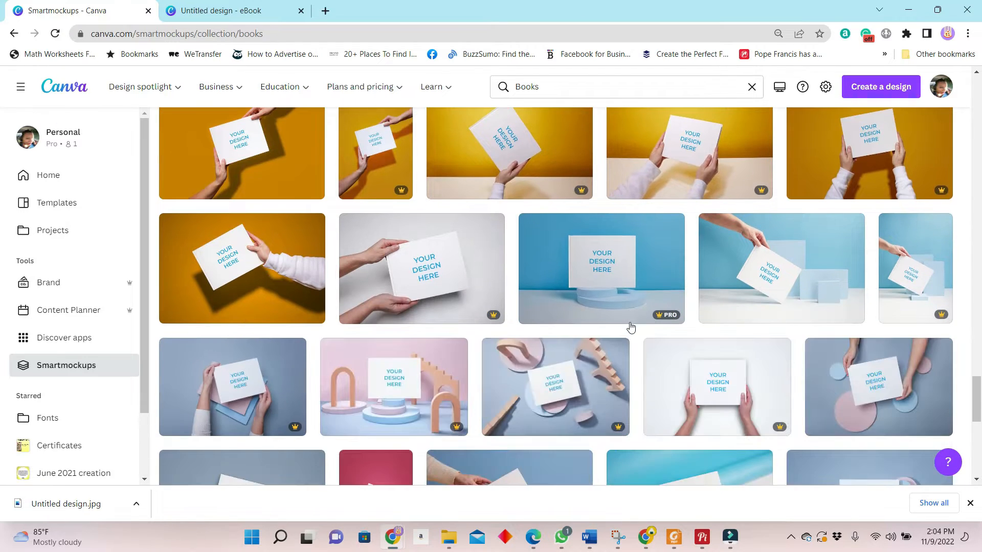
scroll(623, 269, down, 15)
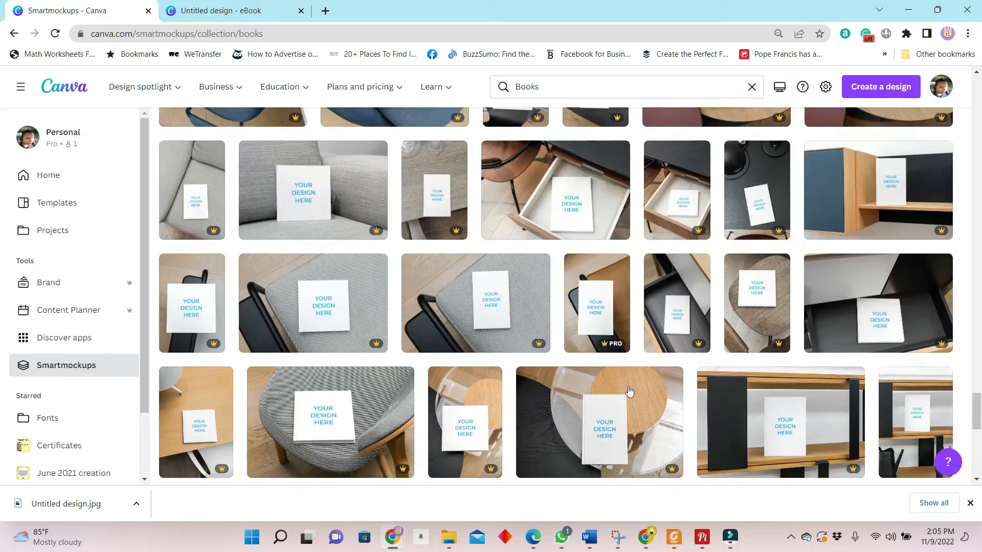
scroll(629, 391, down, 5)
click(448, 342)
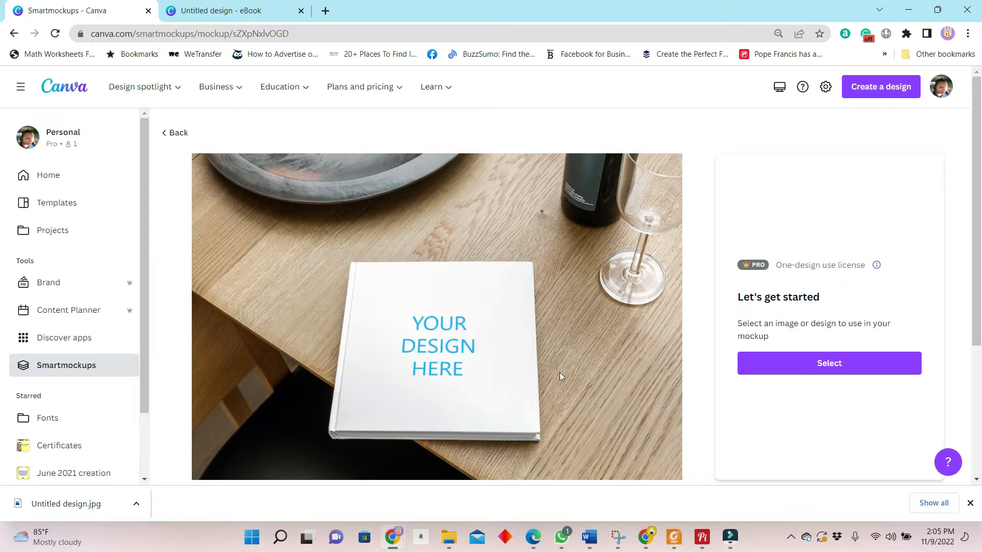
Step: Add Untitled design.jpg to the book mockup and enlarge the image to fill the whole cover, saving the adjustment
click(852, 364)
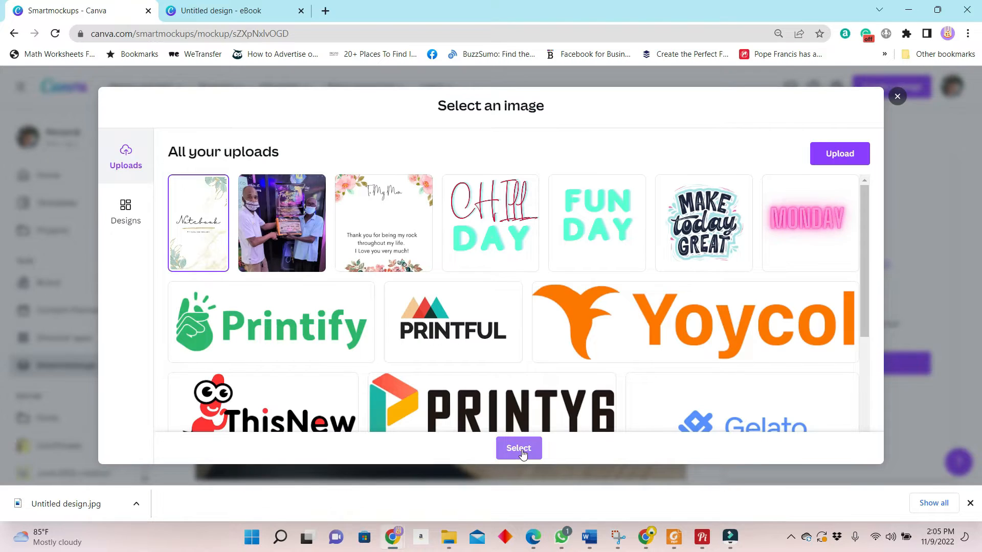
click(520, 449)
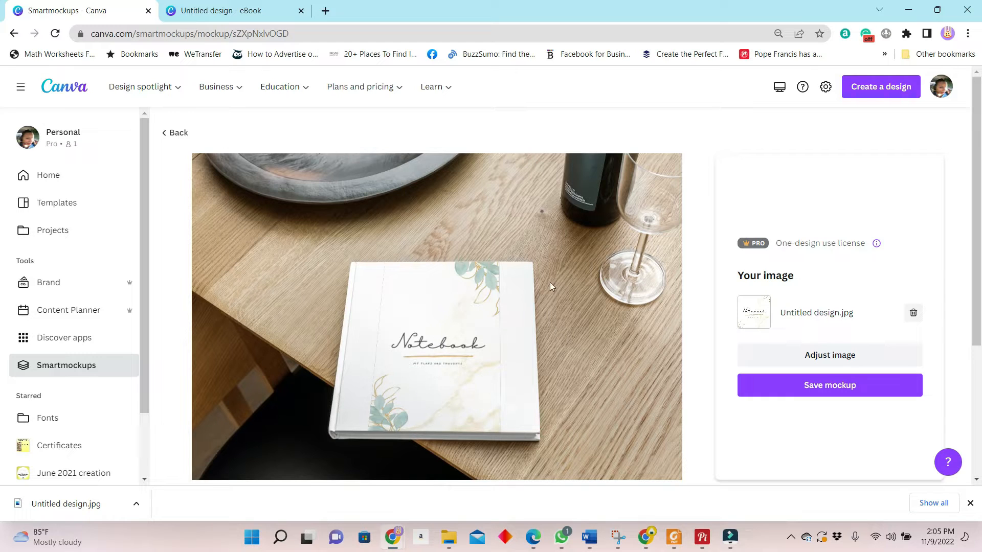
click(798, 355)
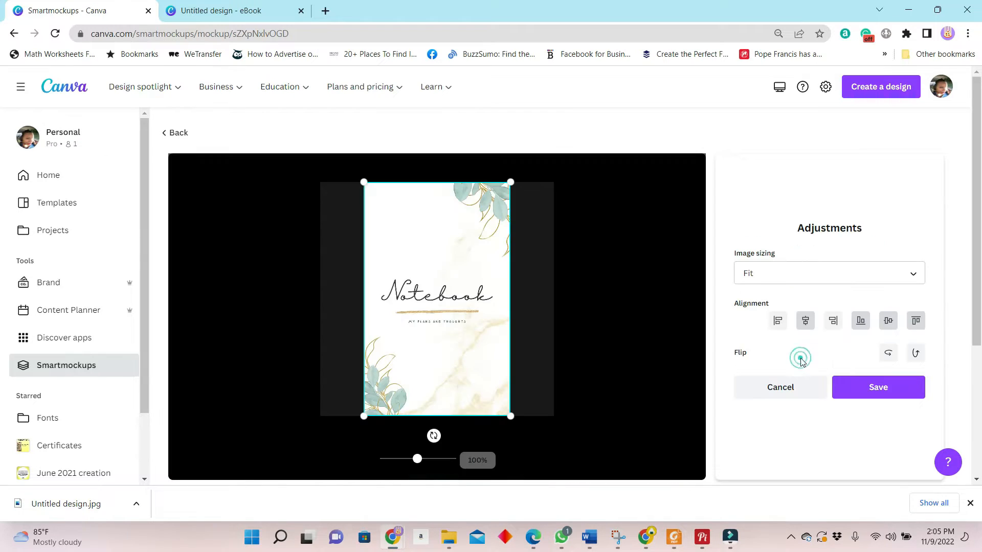
drag(512, 418, 561, 447)
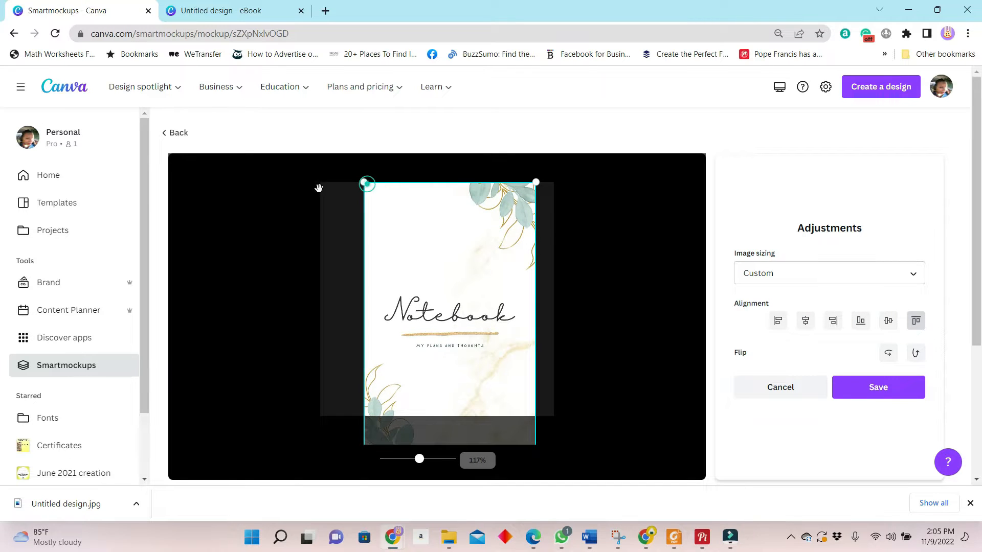
drag(364, 182, 314, 176)
drag(542, 457, 560, 466)
click(882, 390)
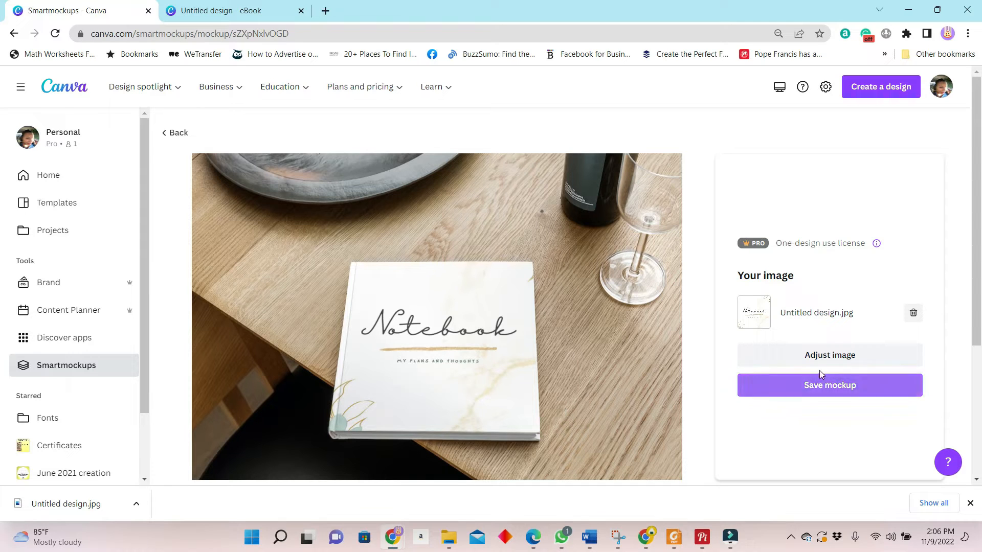
Step: Save the finished notebook mockup, download it as an image and close the save dialog
click(834, 385)
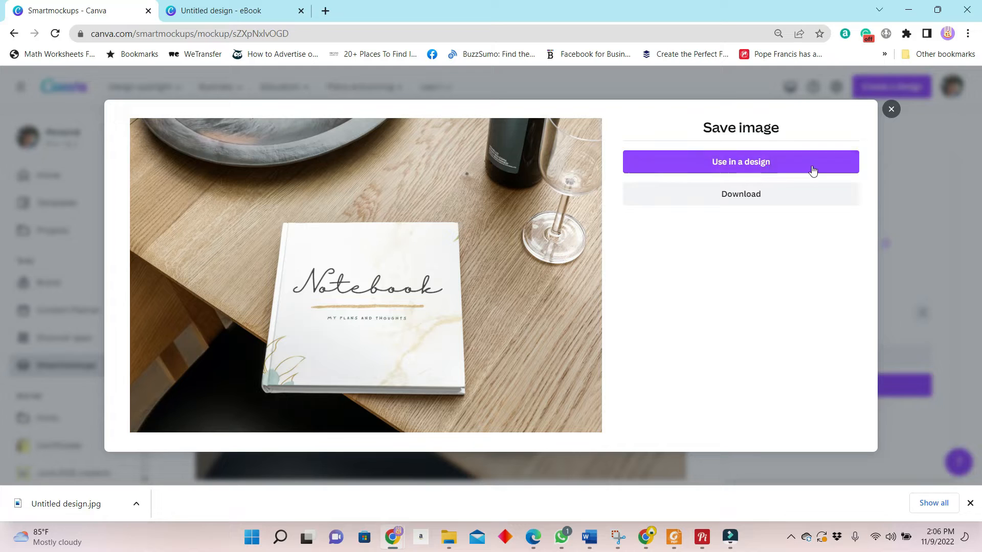
click(747, 195)
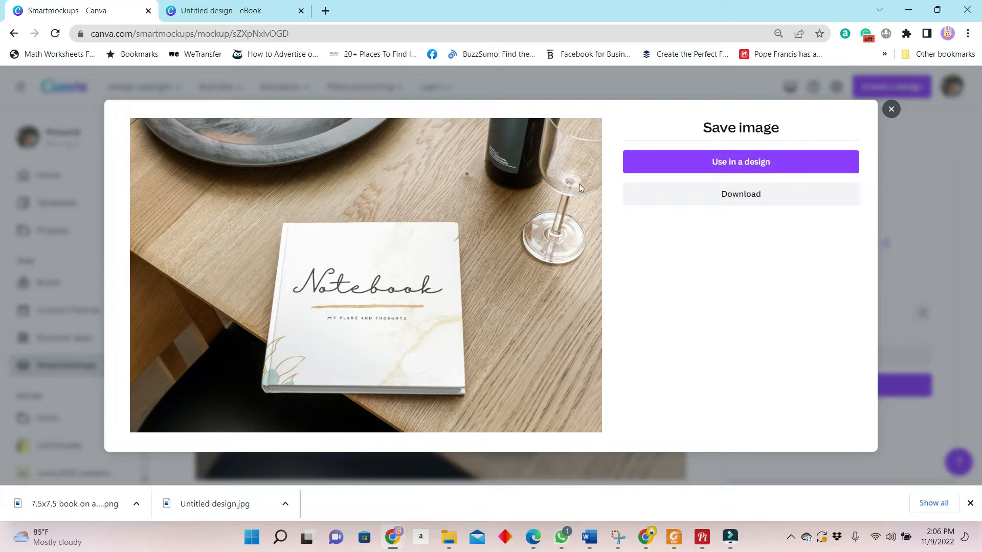
click(890, 109)
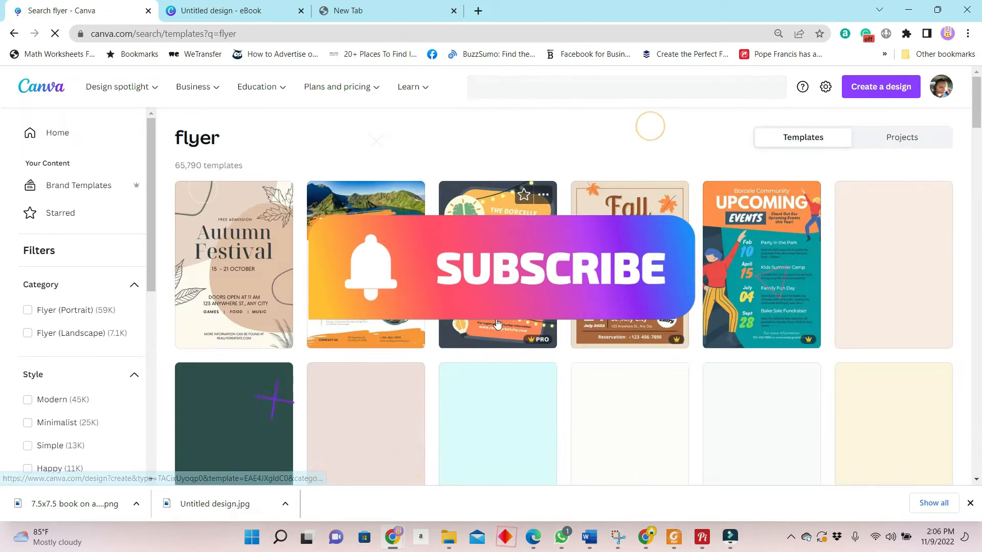
scroll(558, 355, down, 4)
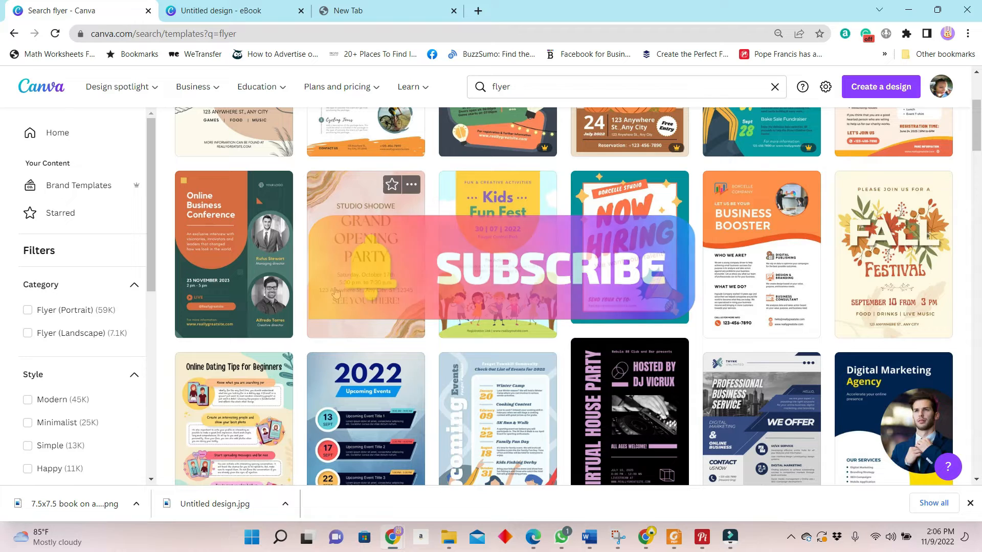
scroll(338, 339, up, 4)
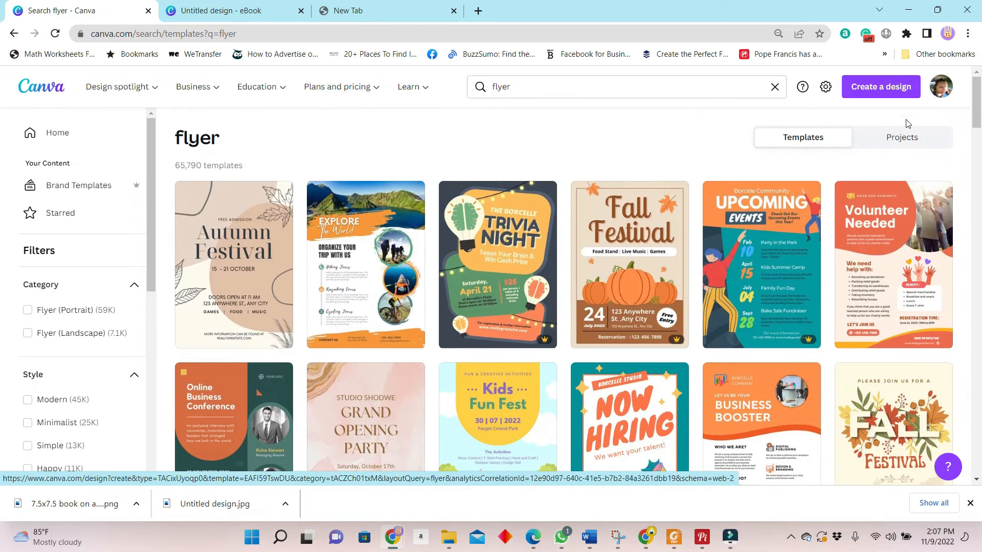
Step: Create a new custom-size design 7.5 in wide and 7.5 in high
click(907, 91)
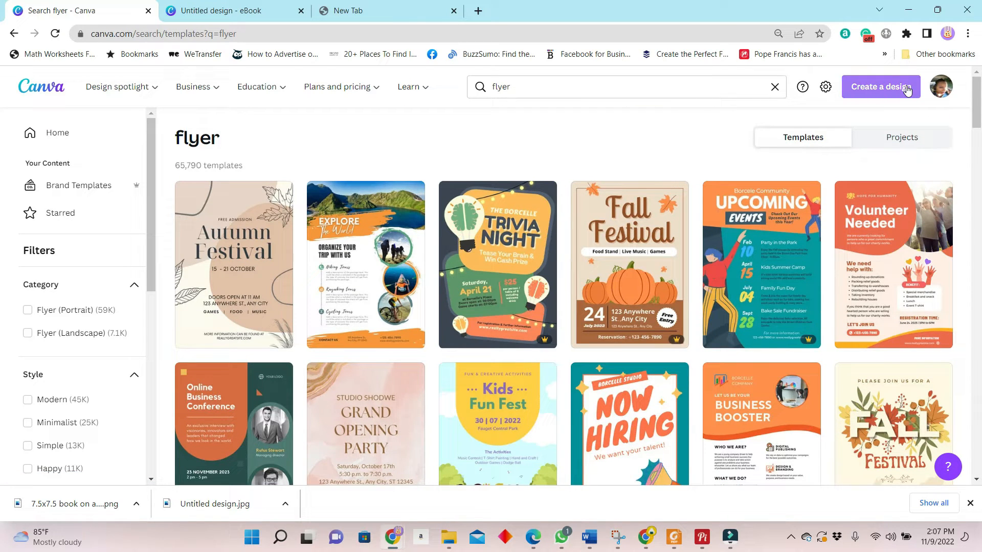
click(913, 95)
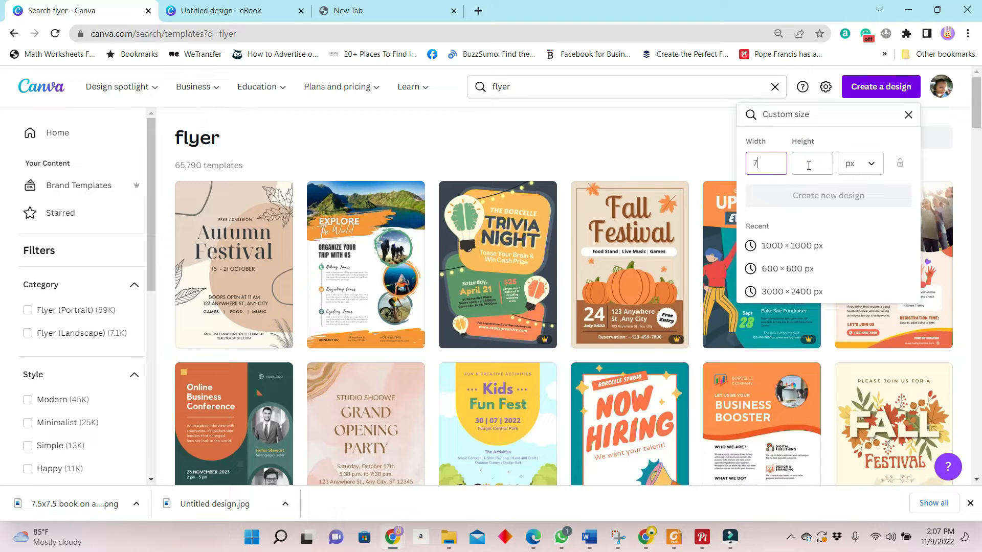
click(808, 165)
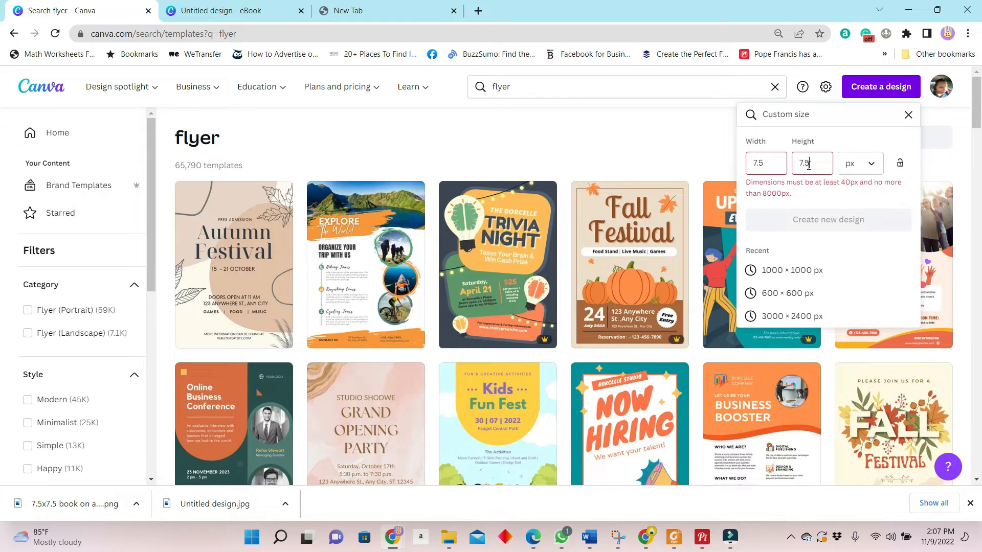
click(877, 174)
click(859, 210)
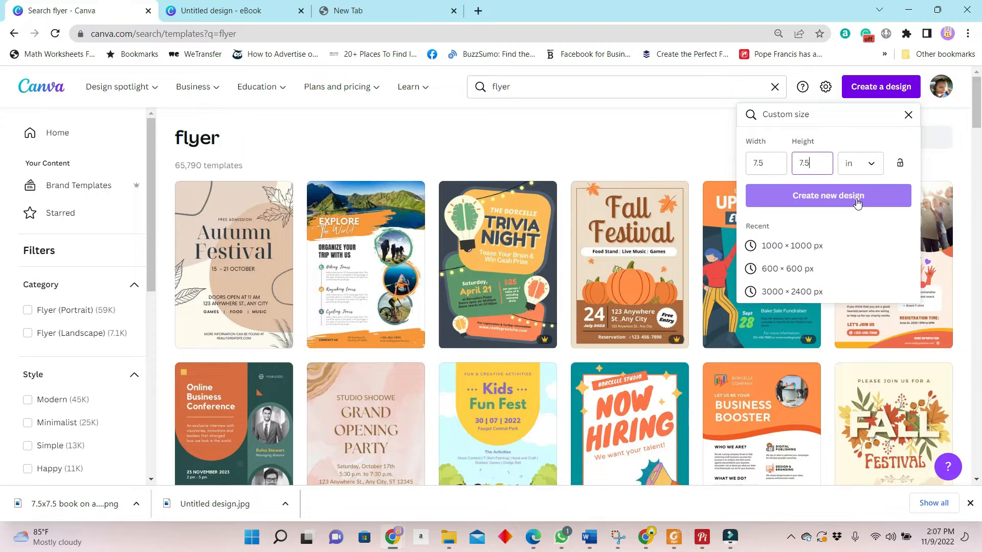
click(857, 199)
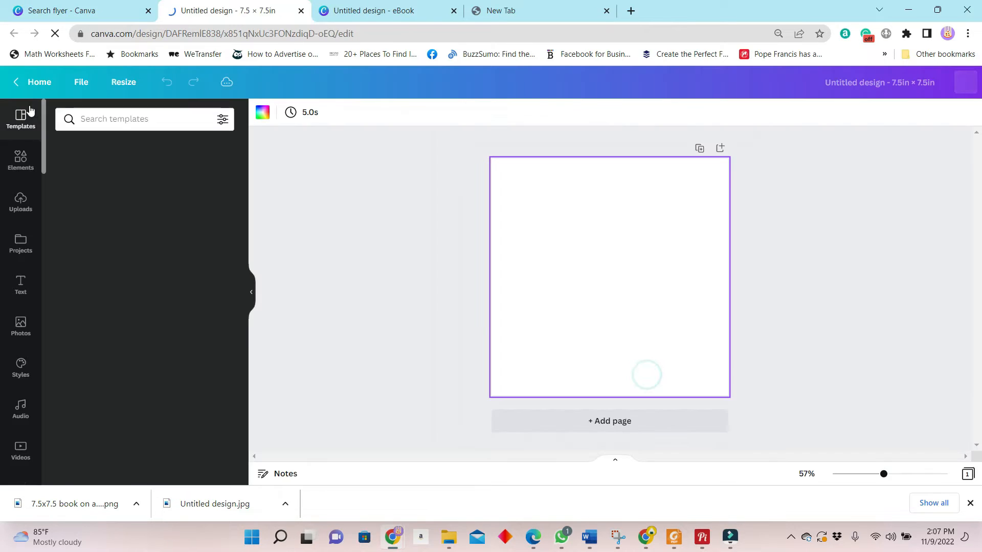
Step: Insert the angled book-shaped frame from the Frames elements onto page 1 of the blank design
click(22, 334)
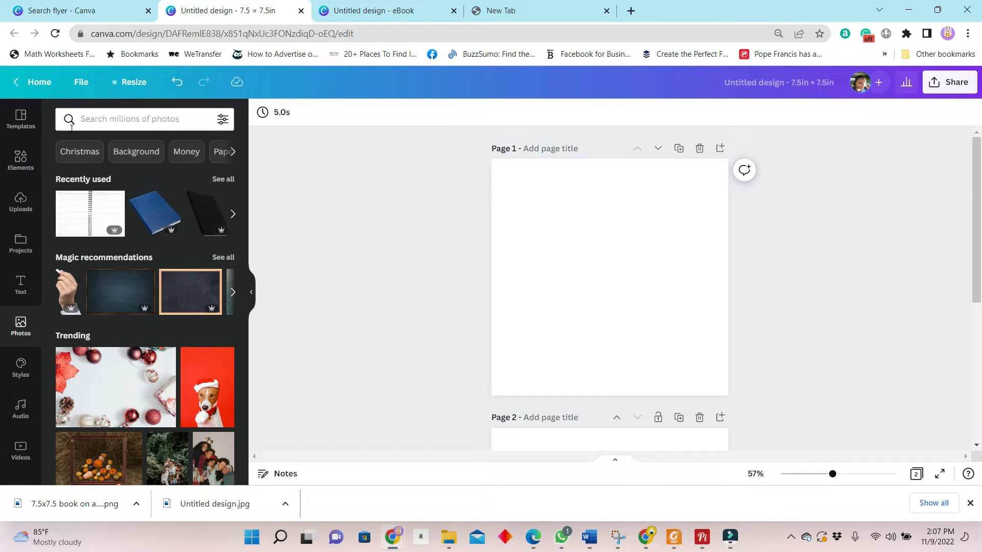
click(19, 162)
scroll(158, 353, down, 10)
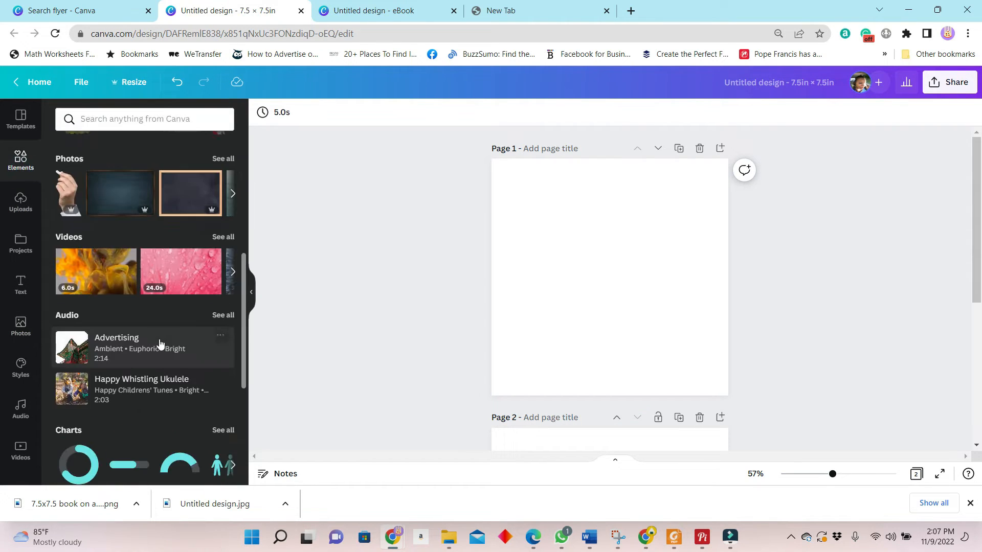
scroll(220, 344, down, 1)
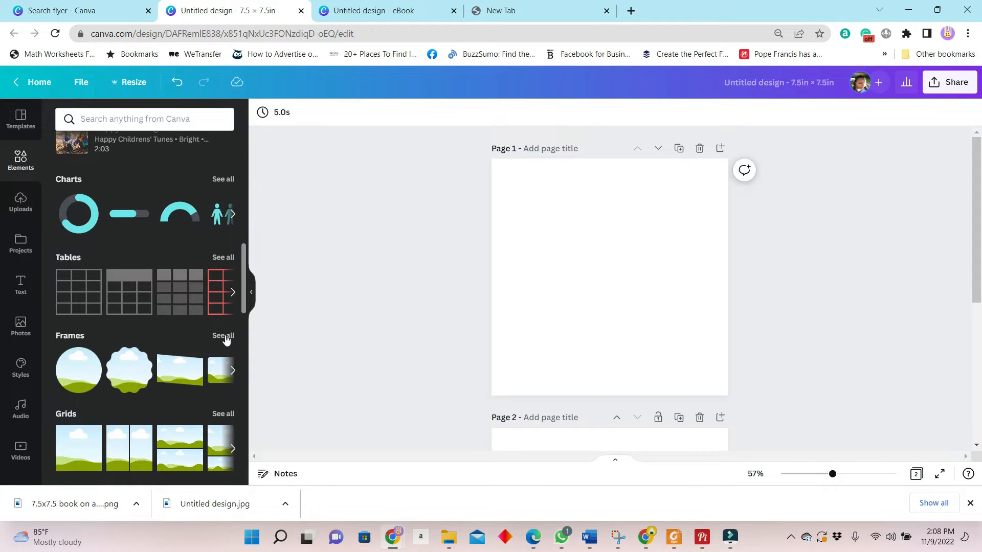
click(225, 337)
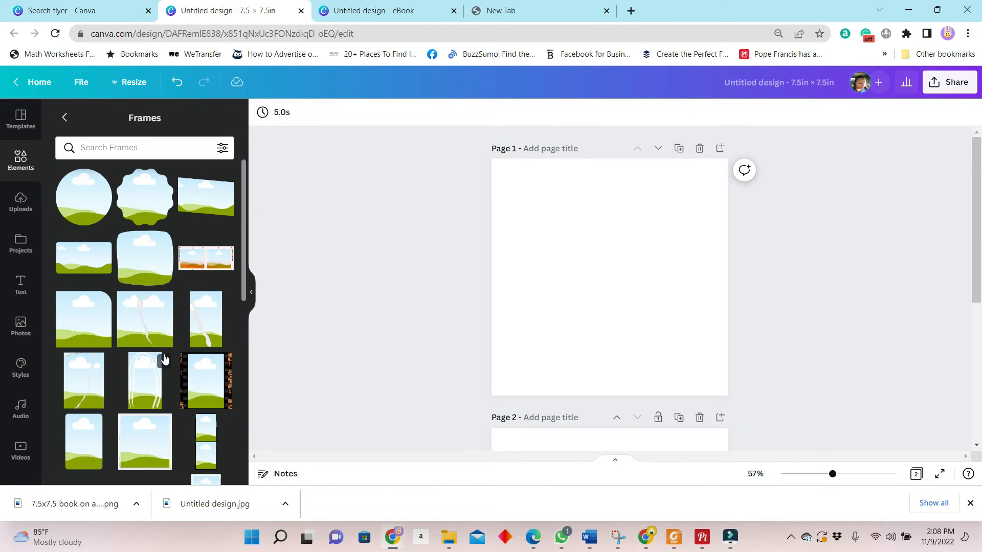
scroll(163, 358, down, 10)
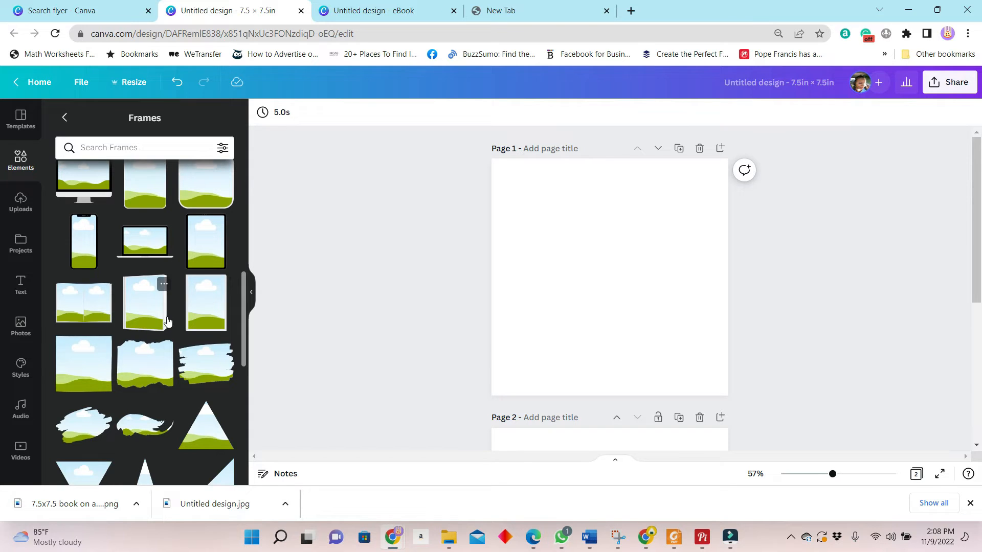
click(142, 311)
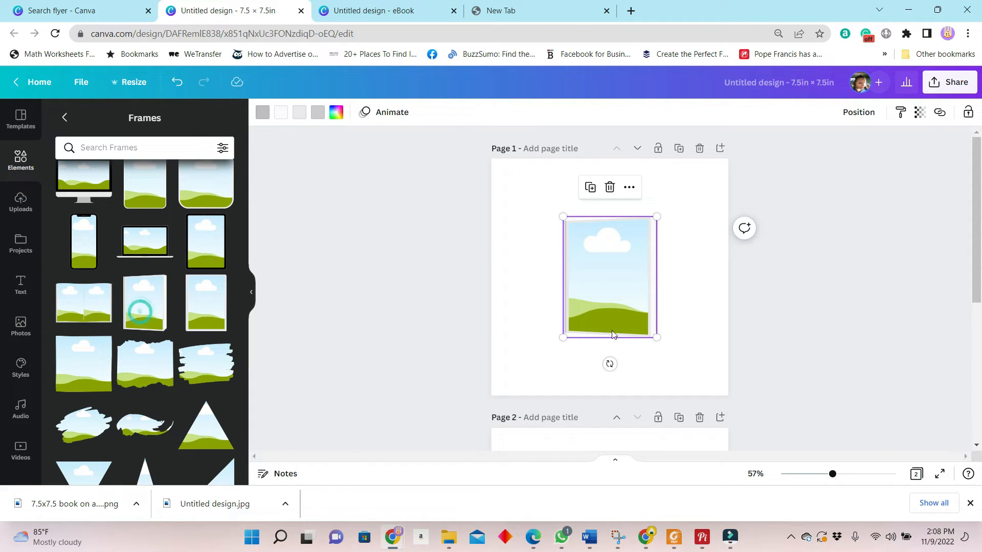
Step: Fill the book frame on page 1 with the Notebook cover image from the uploads
click(680, 312)
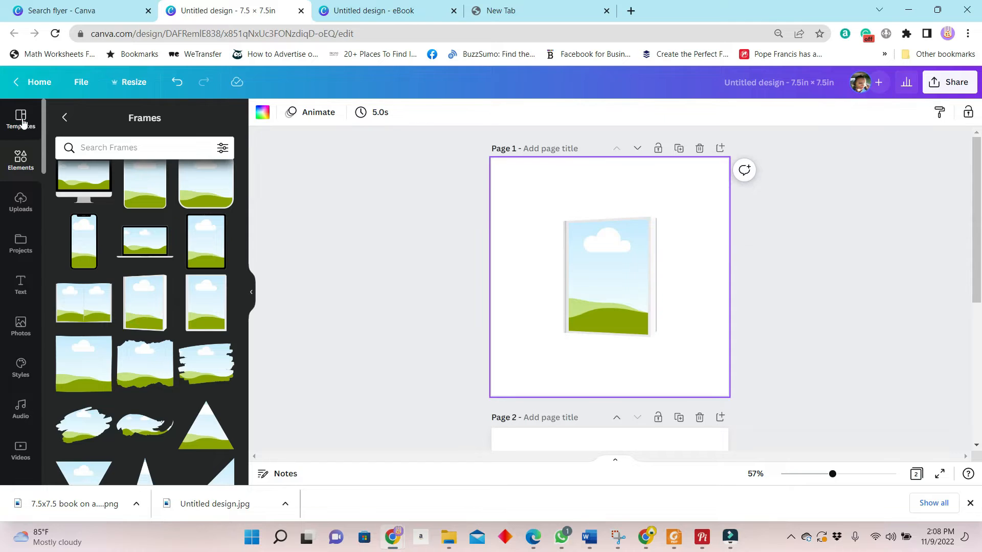
click(21, 119)
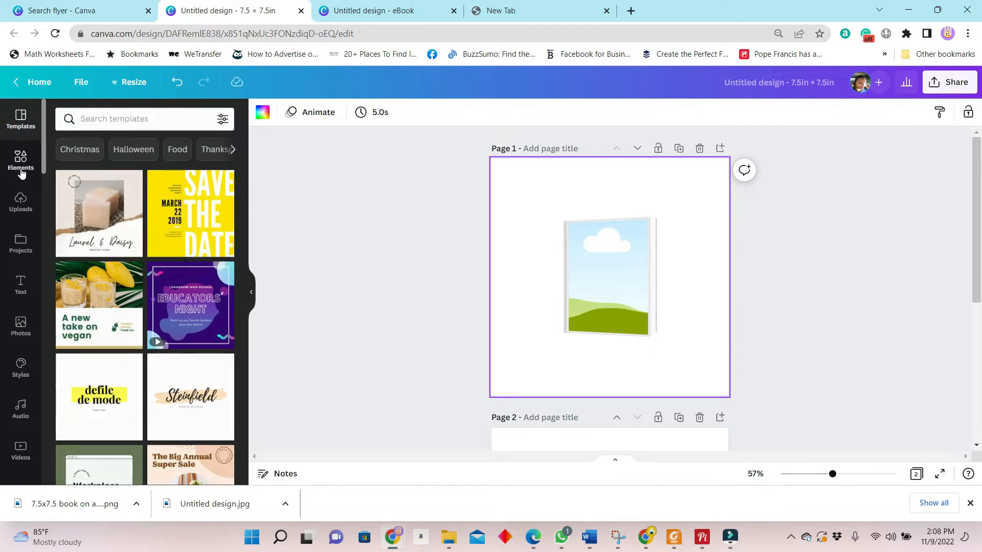
click(20, 202)
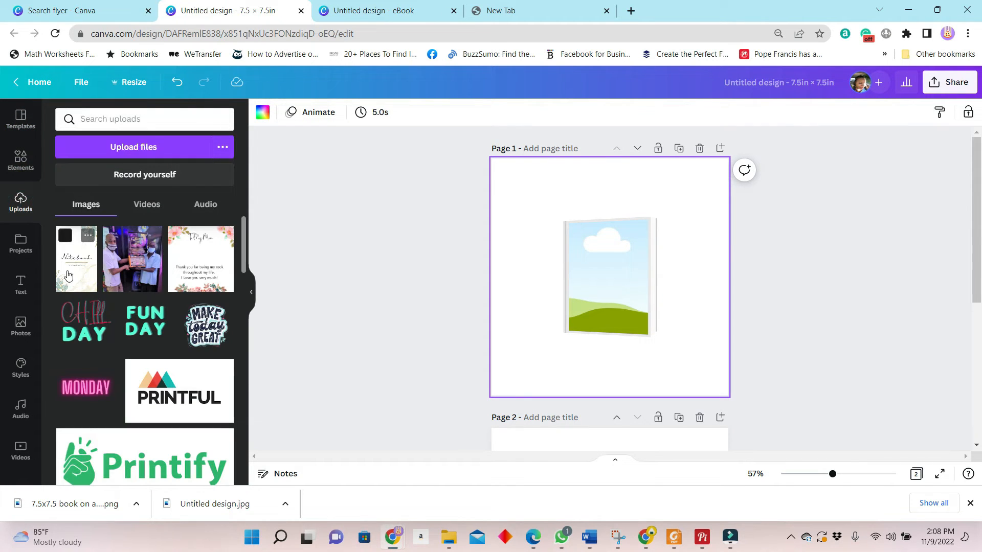
drag(70, 251, 621, 286)
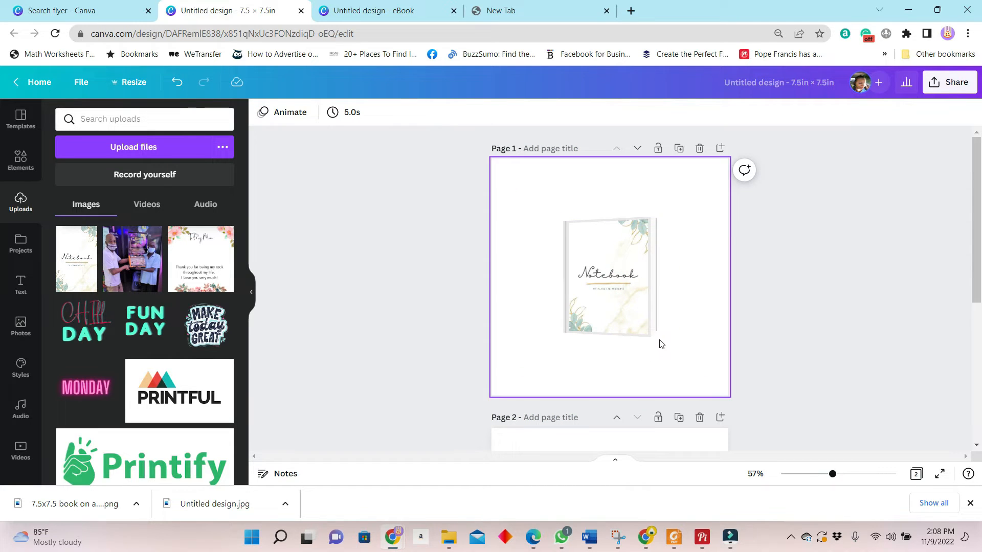
Step: Enlarge the book frame to most of page 1's height and move it back toward the page centre
click(655, 335)
drag(656, 336, 704, 404)
drag(619, 331, 590, 288)
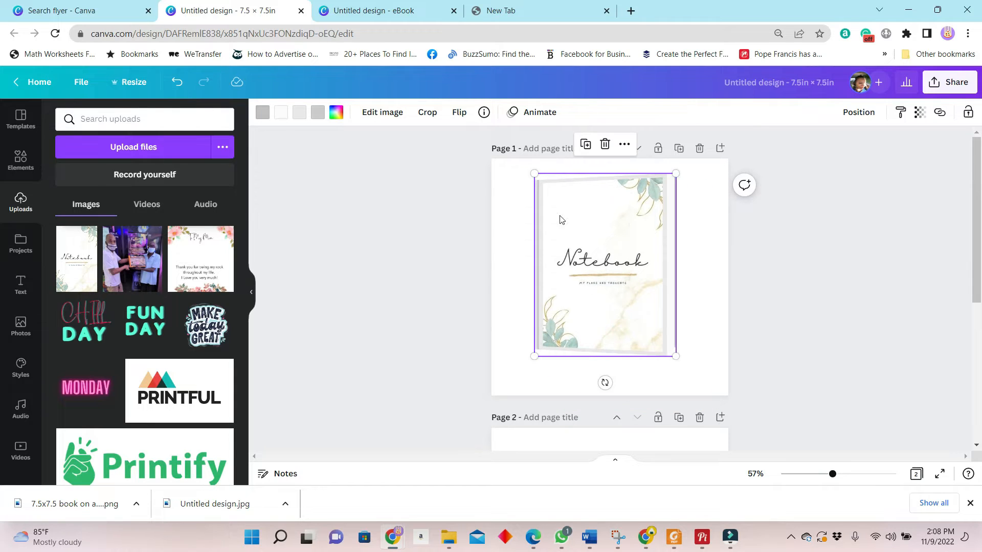
Step: Set page 1's background to the dark slate brand colour and shift the book slightly down
click(513, 218)
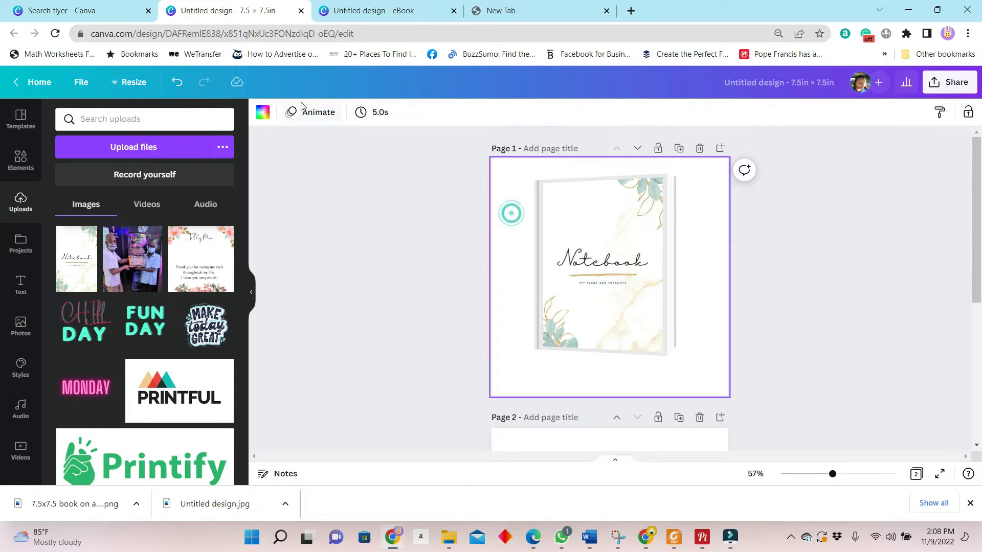
click(264, 113)
click(194, 277)
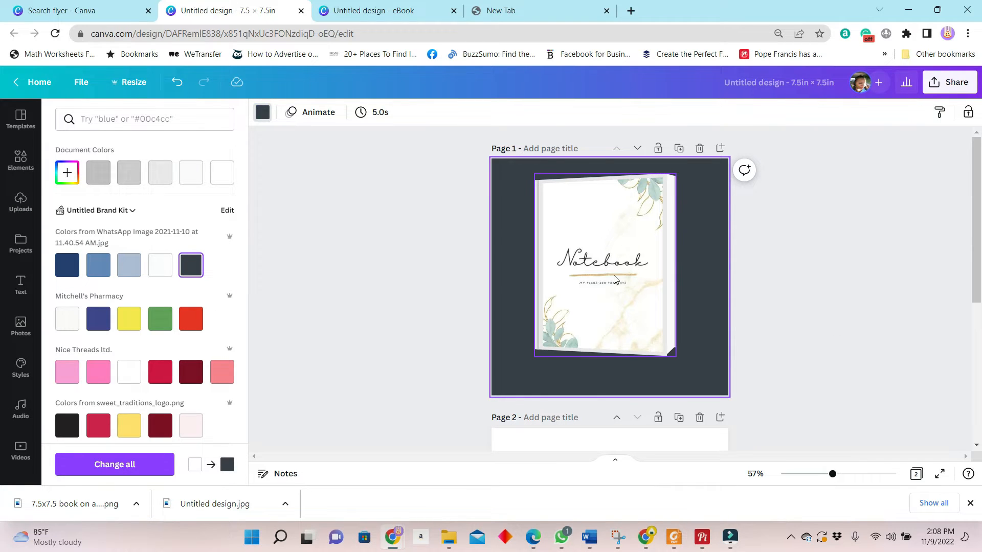
click(624, 288)
drag(625, 288, 622, 296)
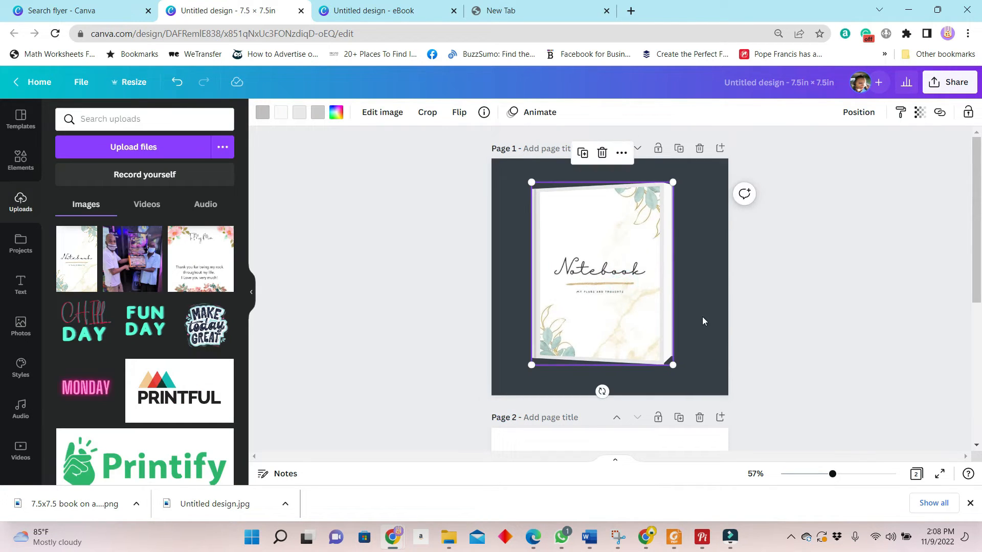
Step: Enlarge the book on page 1 slightly from its lower corner
drag(833, 474, 847, 475)
scroll(710, 307, up, 2)
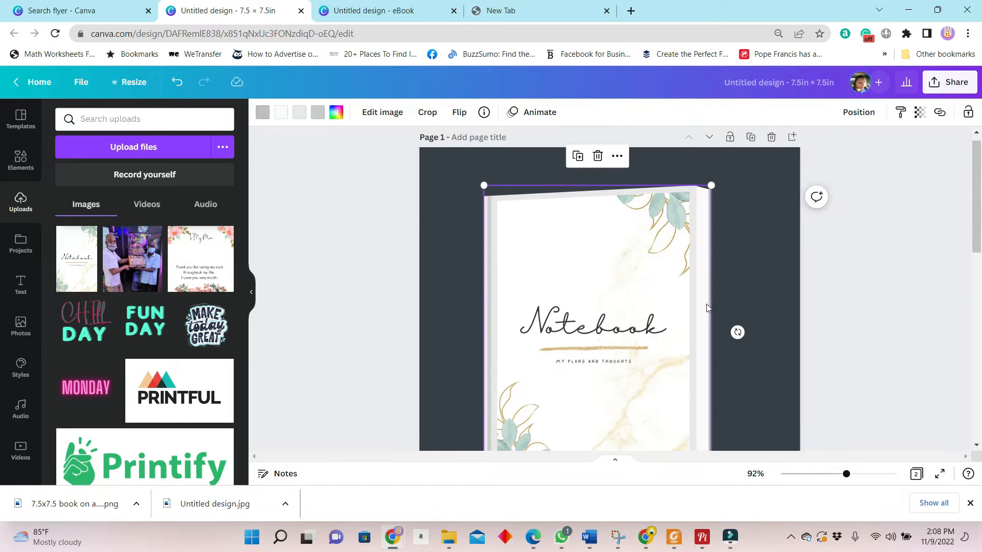
scroll(708, 308, down, 1)
scroll(706, 308, down, 1)
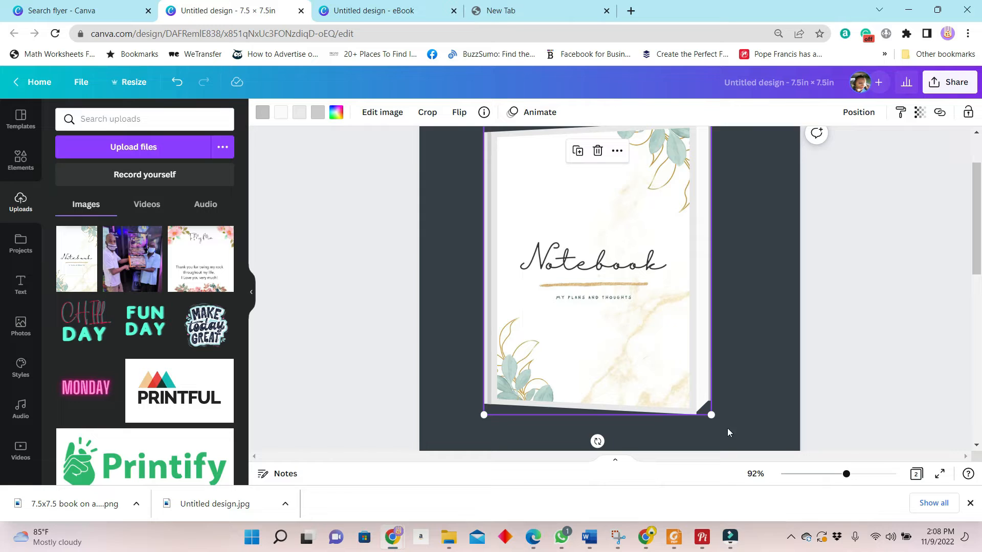
drag(713, 414, 716, 418)
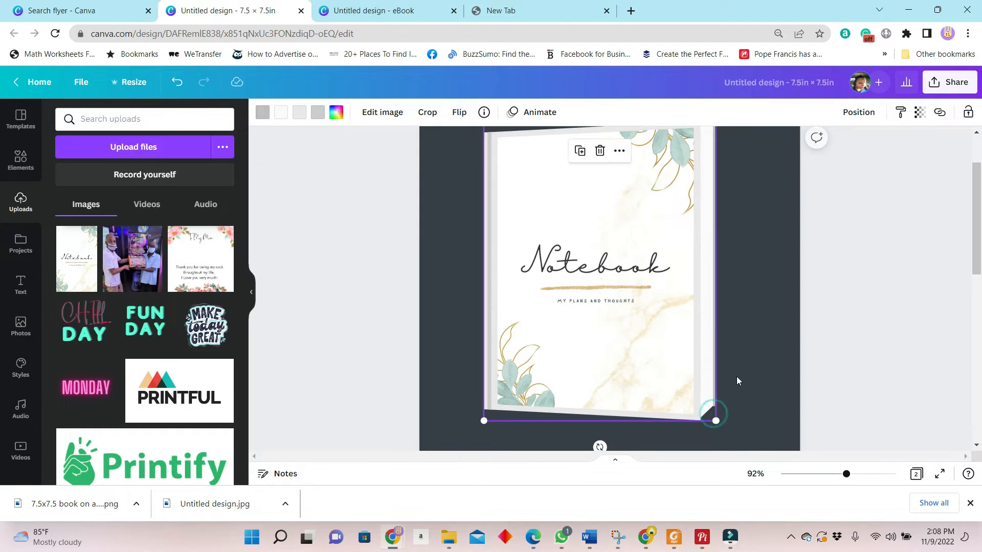
scroll(741, 379, up, 2)
drag(846, 473, 838, 474)
Step: Upload the downloaded notebook-on-table mockup image and place it on page 2
scroll(740, 323, down, 3)
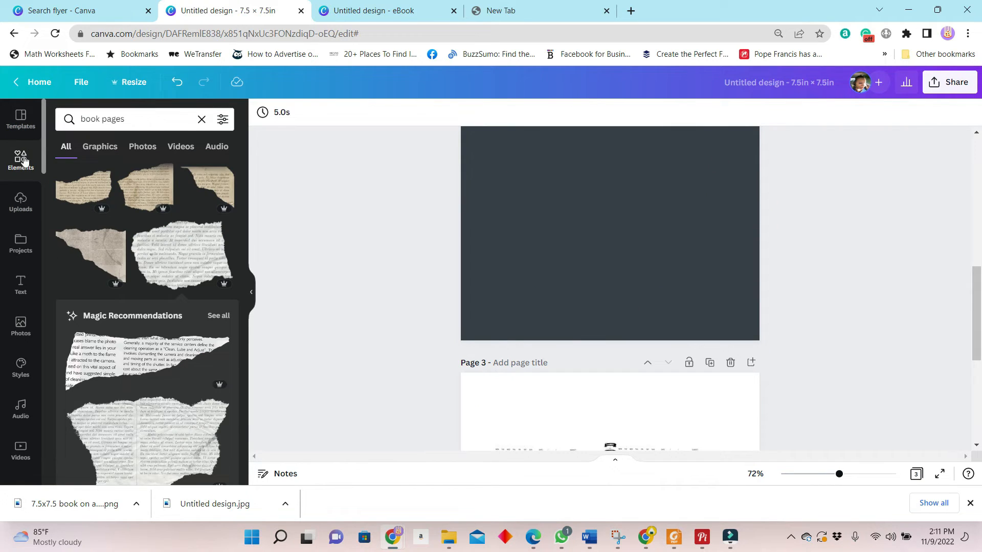
click(19, 244)
click(20, 202)
click(171, 149)
click(858, 498)
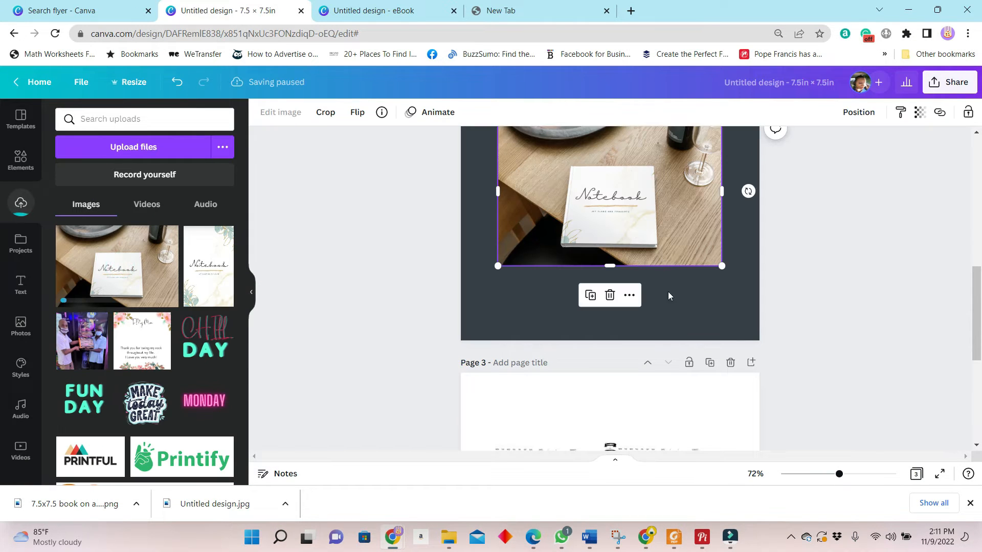
Step: Enlarge the mockup photo to cover all of page 2 and position it so the whole notebook shows near the centre
scroll(675, 292, up, 3)
drag(721, 394, 765, 423)
drag(499, 243, 311, 121)
drag(667, 315, 707, 348)
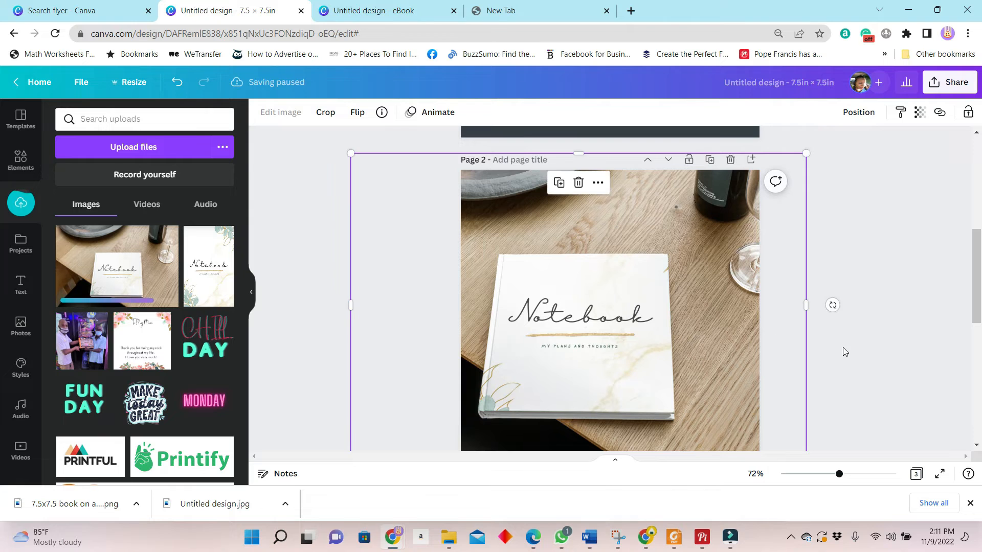
scroll(853, 343, down, 2)
drag(631, 256, 638, 267)
scroll(641, 289, up, 2)
drag(642, 292, 664, 296)
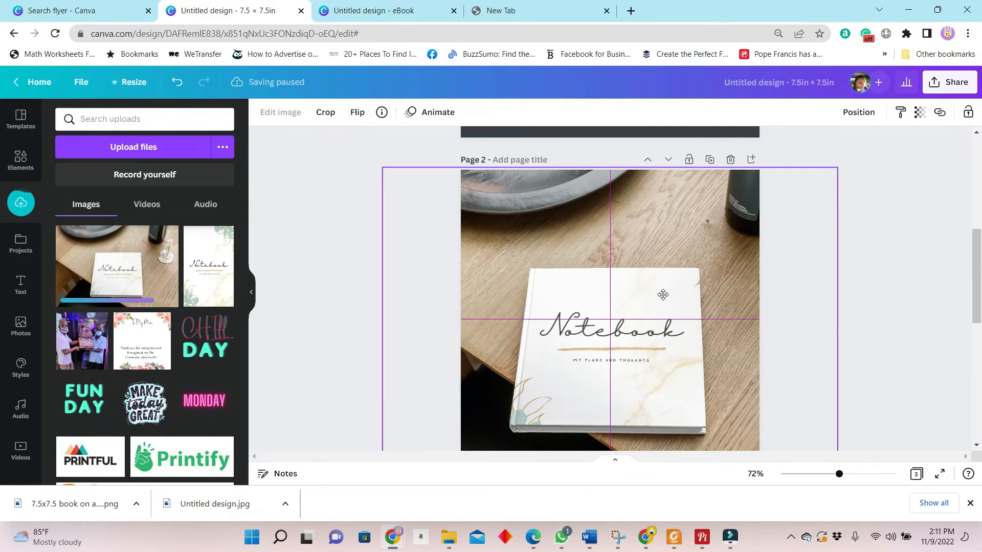
click(867, 289)
Step: Select page 1 and search the photo library for "table"
scroll(866, 326, up, 3)
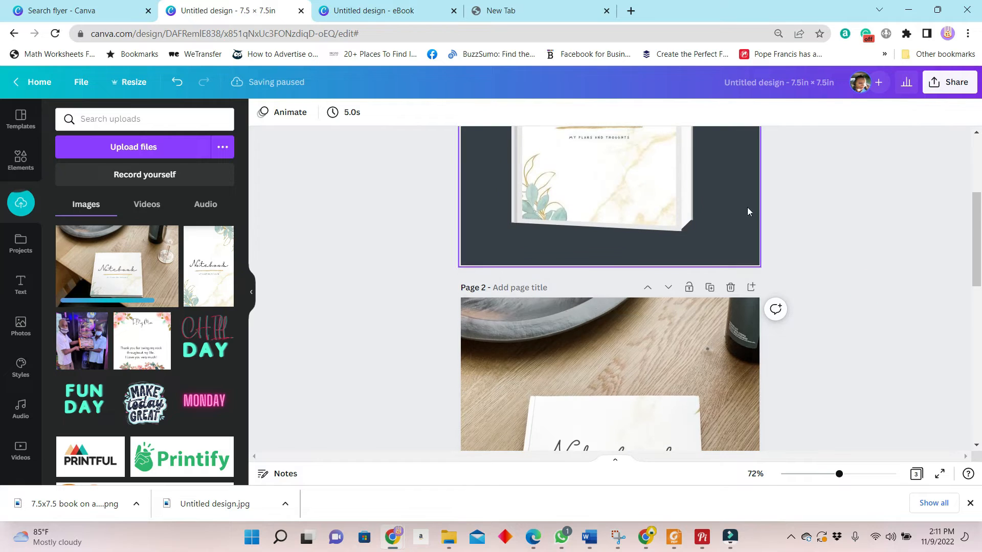
click(730, 228)
scroll(731, 253, up, 3)
scroll(725, 271, up, 2)
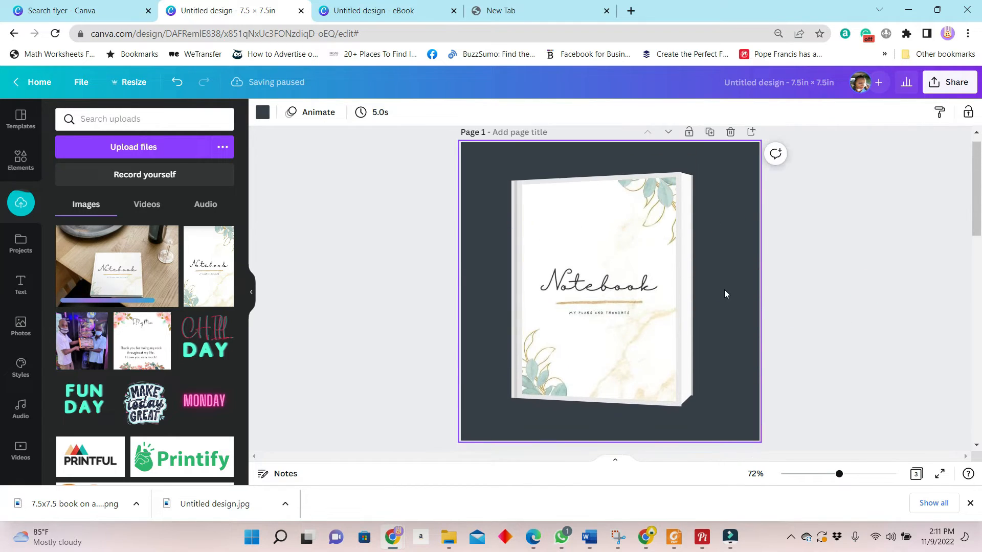
scroll(695, 358, down, 5)
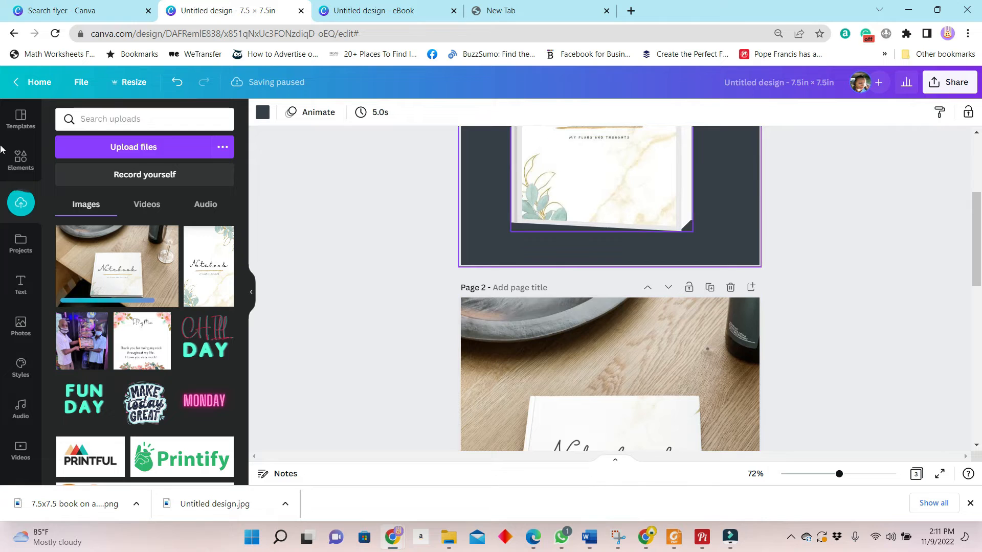
click(21, 324)
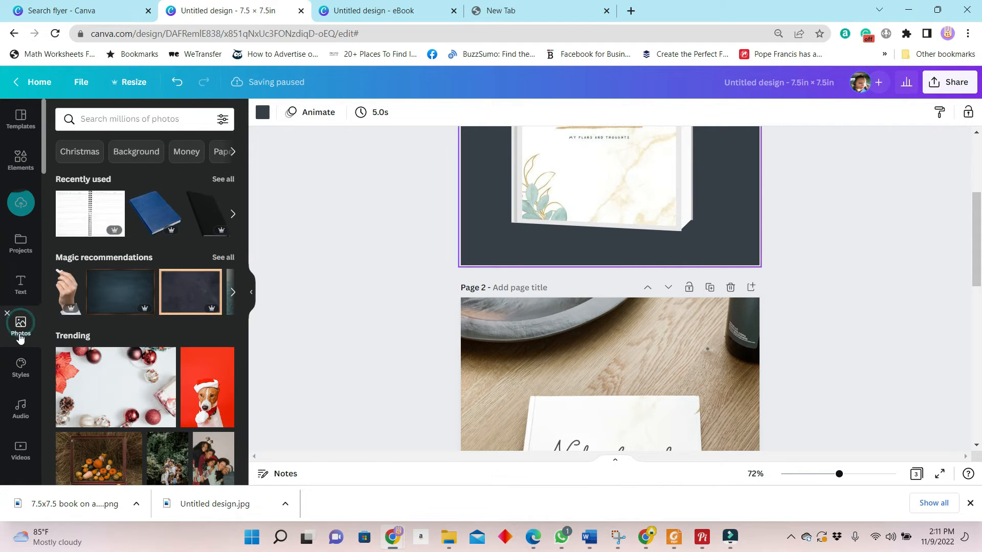
click(159, 121)
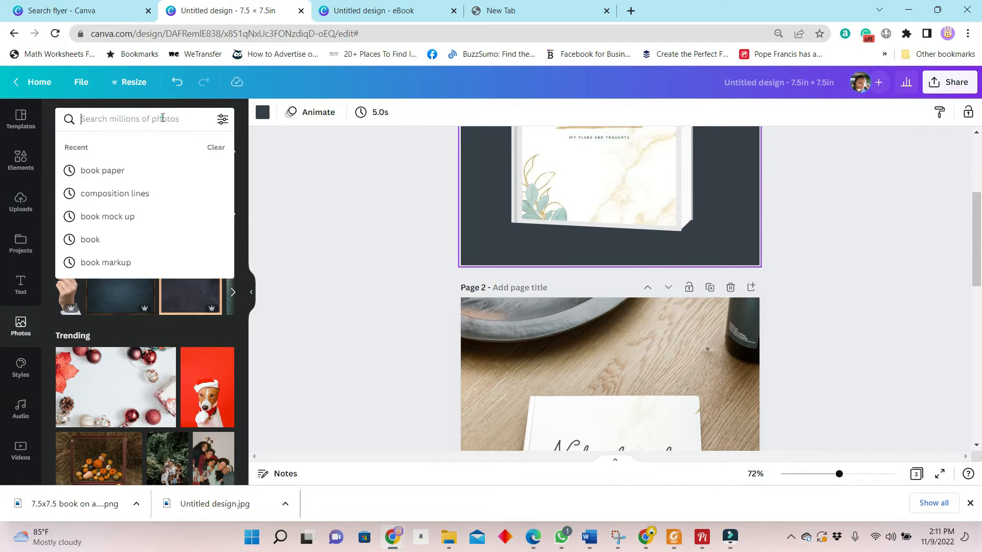
text(table)
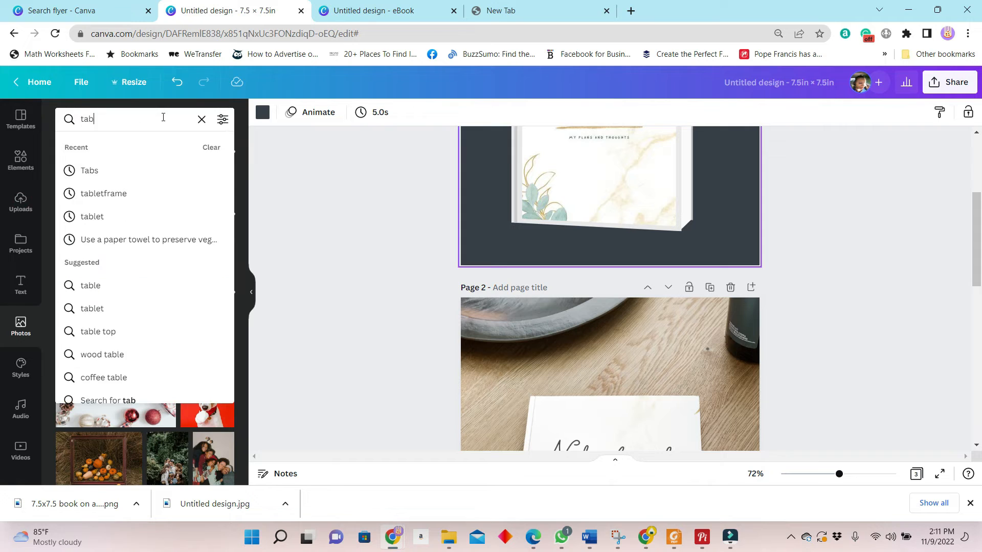
key(Return)
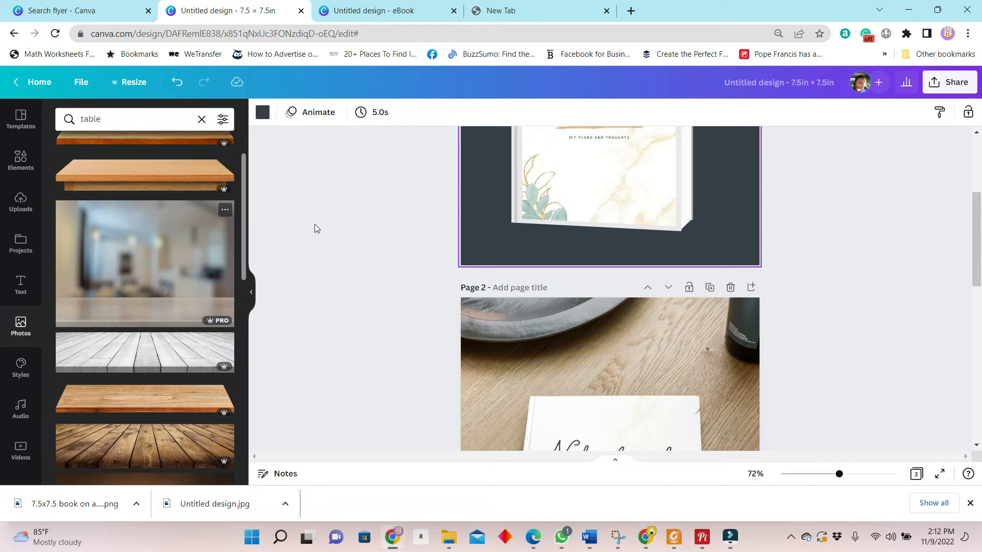
Step: Add the blurred room photo with a tabletop to page 1, enlarge it to cover the page and undo its drop into the book frame
scroll(762, 256, up, 1)
drag(645, 221, 605, 302)
scroll(605, 301, up, 2)
drag(695, 308, 927, 142)
drag(651, 295, 609, 290)
click(776, 171)
scroll(776, 171, down, 2)
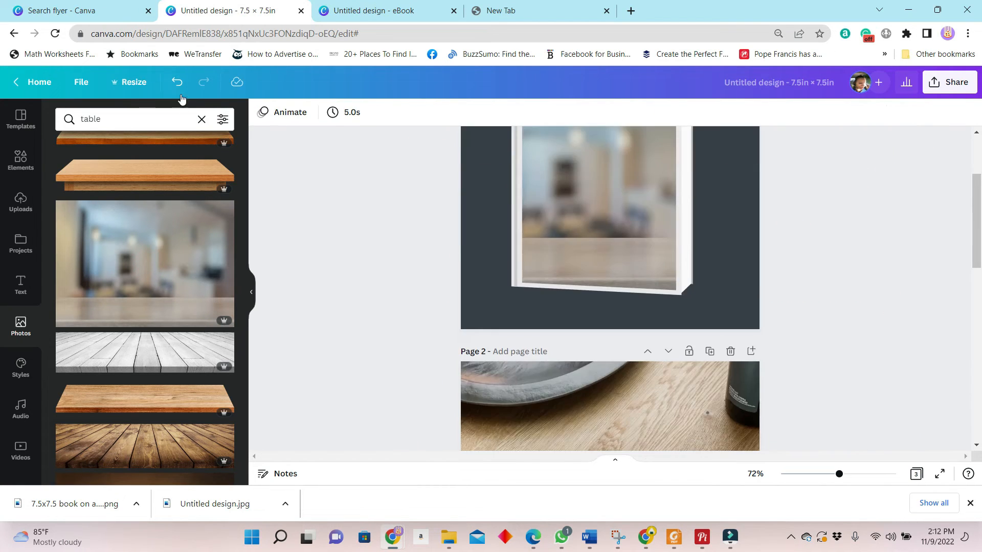
click(177, 82)
Step: Send the blurred room photo backward behind the book on page 1
scroll(901, 397, up, 1)
click(689, 303)
click(871, 111)
click(808, 148)
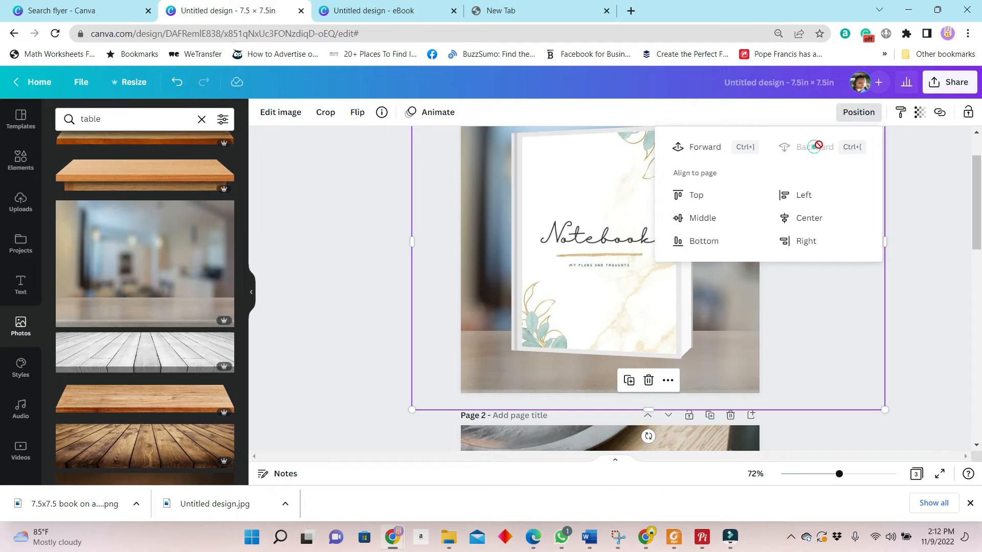
Step: Shrink the book on page 1 and move it so that it stands on the tabletop, slightly right of centre
mouse_move(838, 474)
mouse_down()
mouse_move(820, 475)
mouse_move(831, 475)
mouse_up()
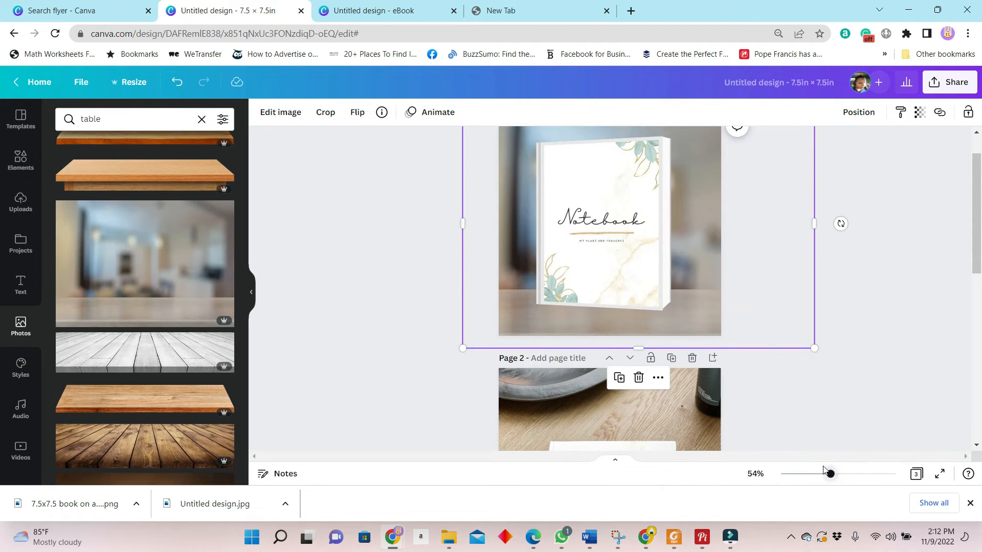
click(908, 332)
click(659, 302)
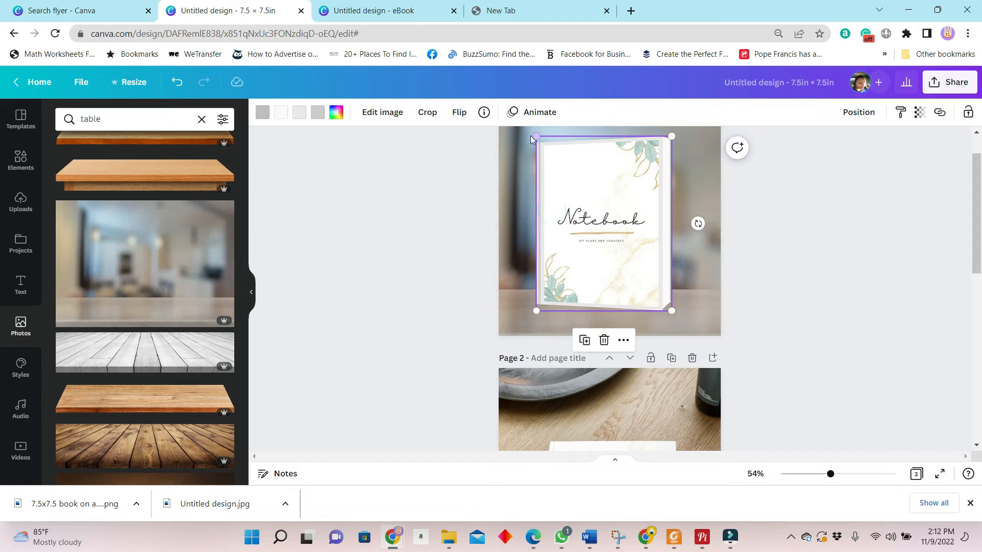
drag(533, 138, 562, 168)
drag(627, 254, 635, 264)
click(845, 264)
Step: Duplicate the book and place the copy in front of the original, offset to the left and slightly lower
click(601, 225)
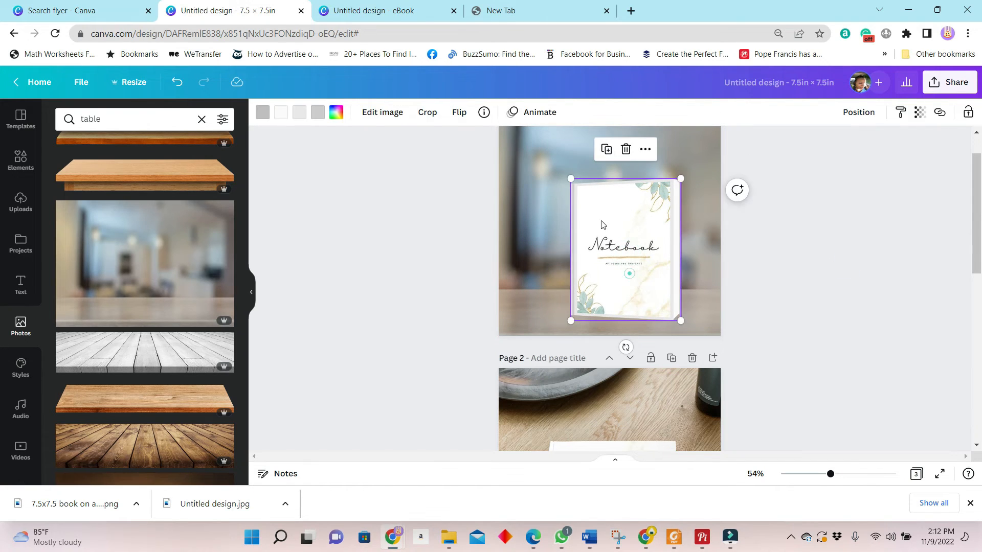
click(607, 149)
drag(627, 245, 596, 255)
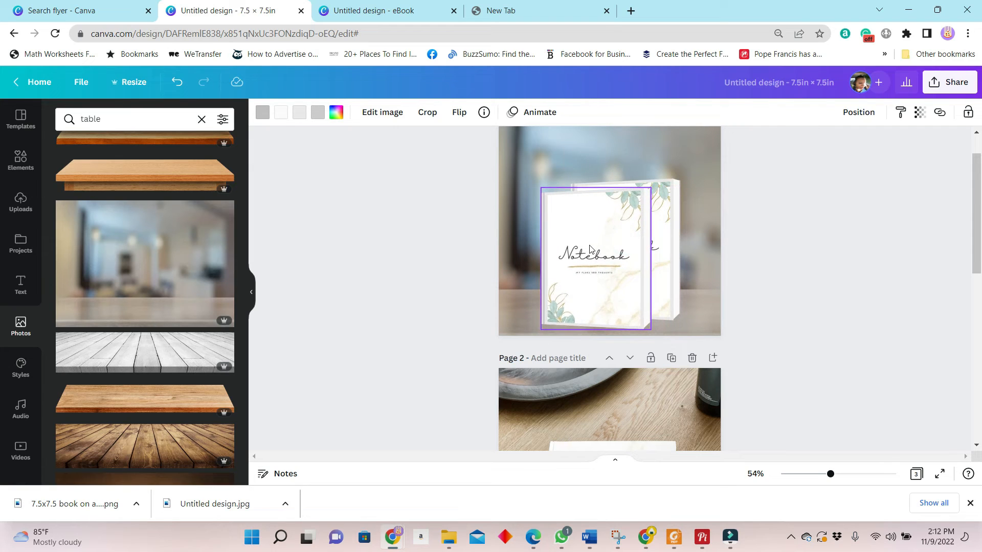
click(792, 294)
Step: Duplicate page 1 and delete the blurred room photo from the copied page
scroll(774, 287, up, 1)
scroll(774, 287, down, 1)
scroll(197, 324, down, 10)
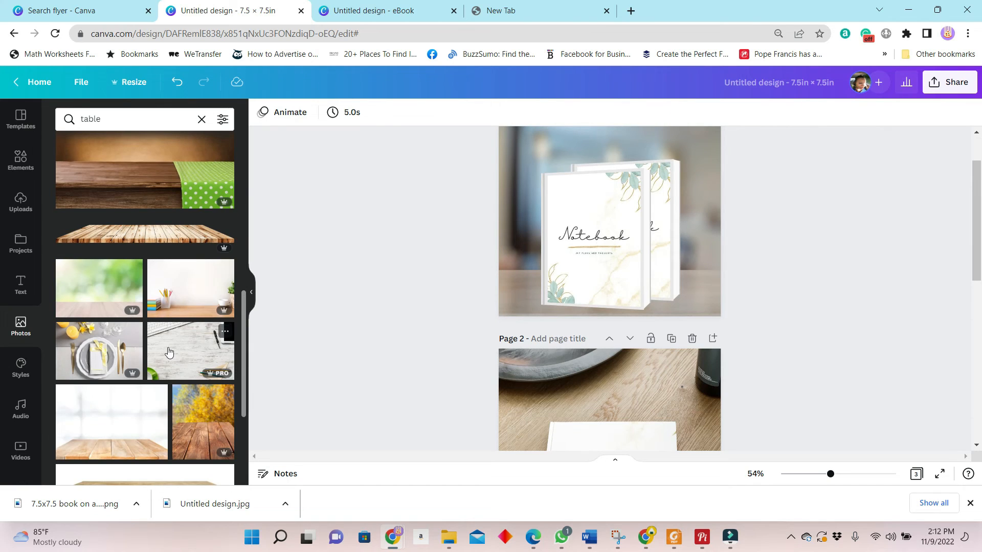
scroll(169, 352, down, 1)
scroll(680, 253, up, 1)
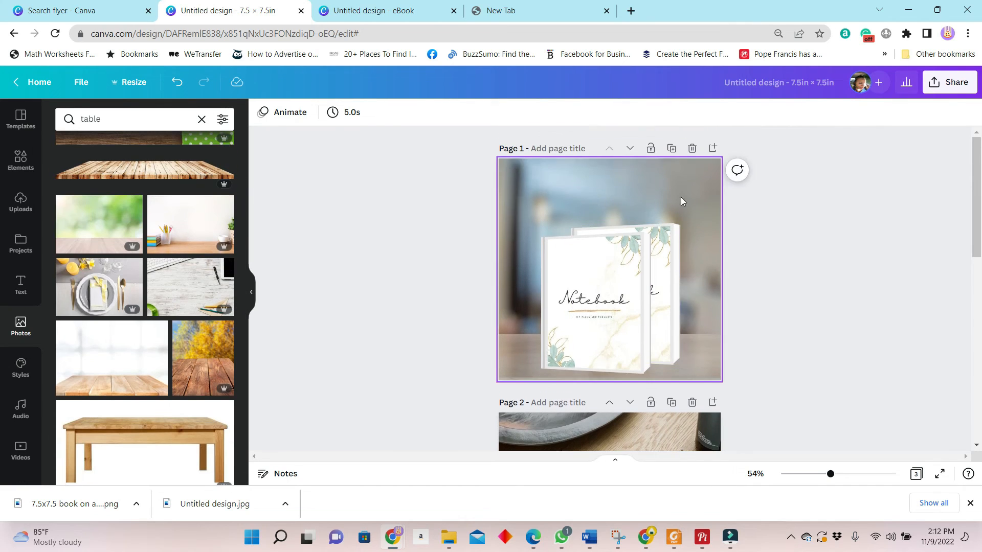
click(672, 149)
click(690, 192)
key(Delete)
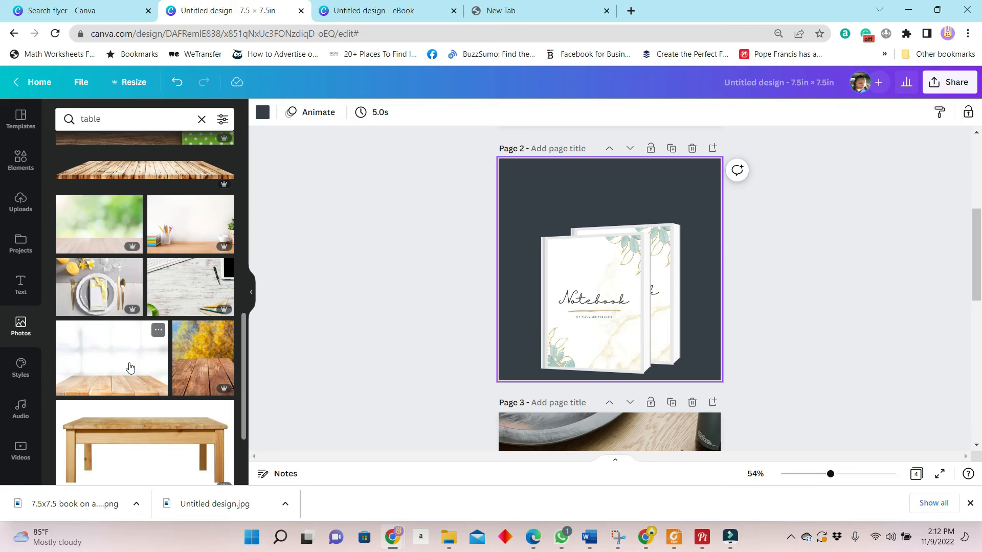
Step: Add the bright photo with a light wooden tabletop to page 2, enlarge it to cover the page and send it behind the books
click(125, 355)
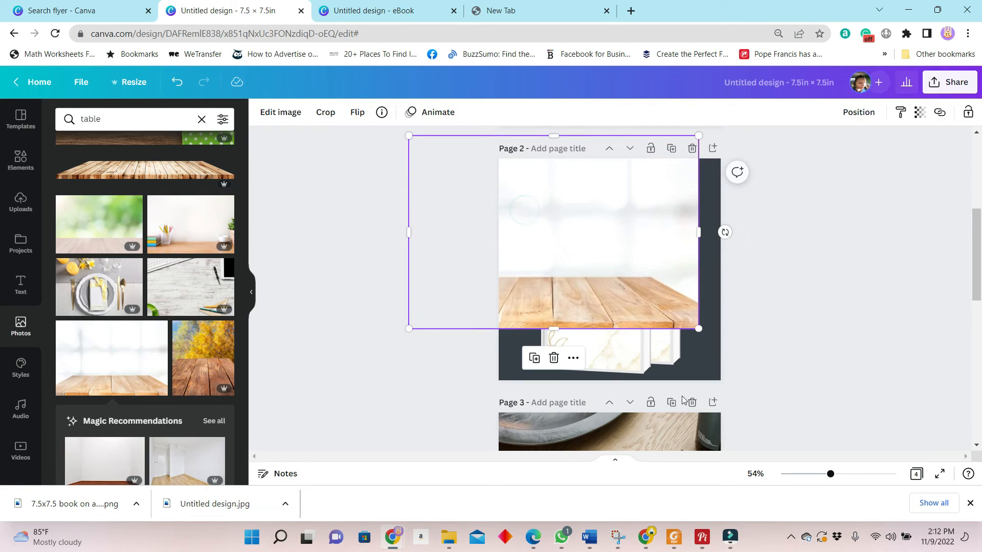
drag(700, 330, 809, 403)
click(858, 112)
click(810, 147)
click(850, 353)
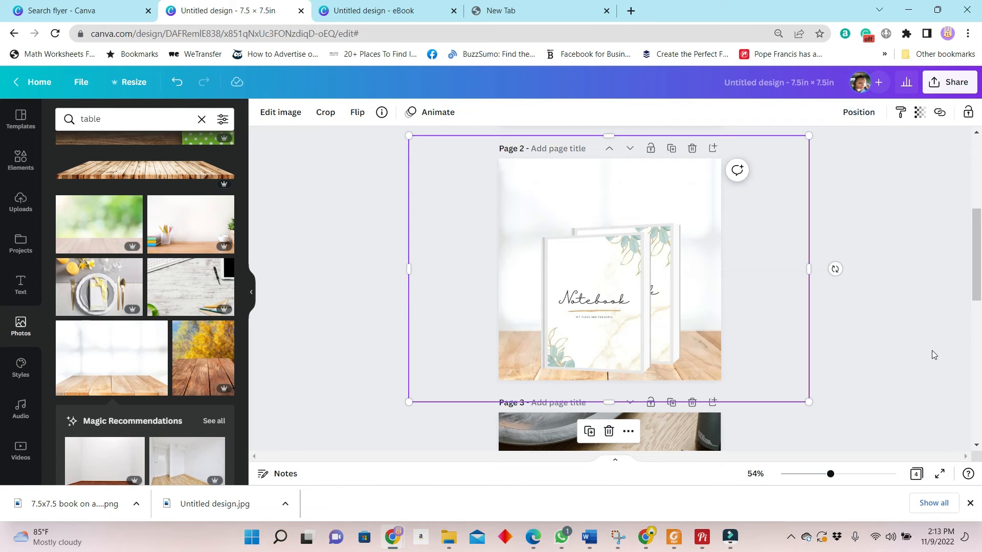
Step: Review the notebook mockups on pages 1 to 3
scroll(812, 424, down, 4)
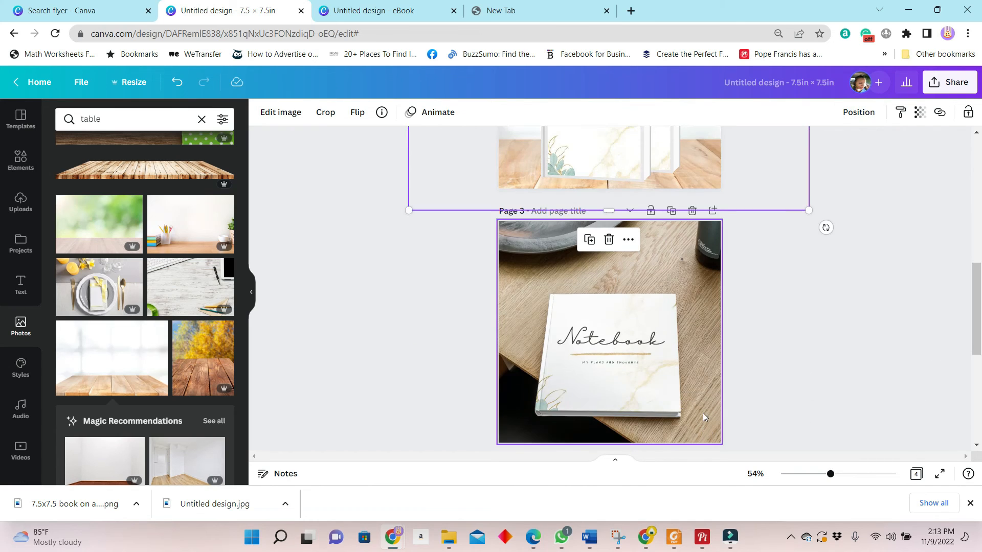
scroll(703, 412, up, 3)
scroll(755, 354, up, 2)
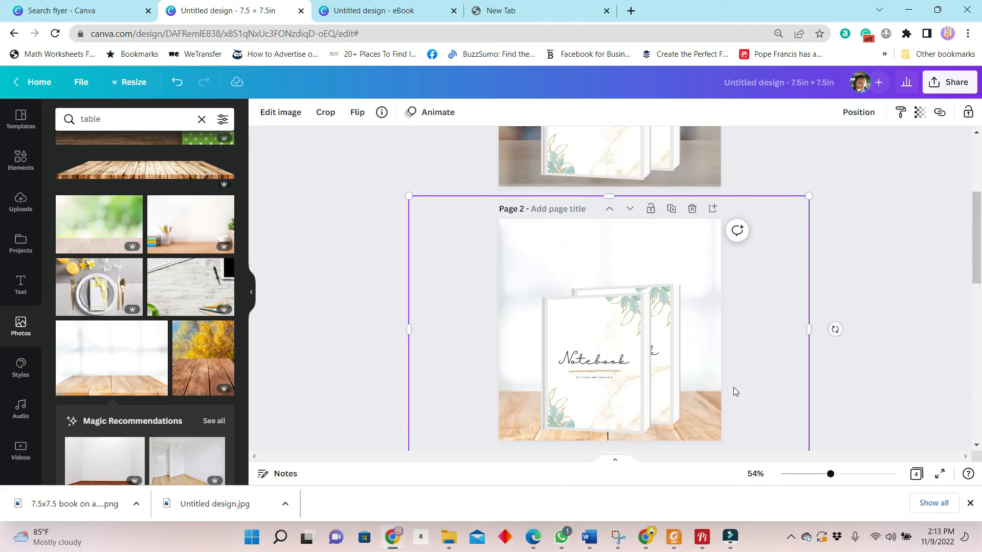
scroll(734, 389, down, 3)
scroll(682, 416, down, 3)
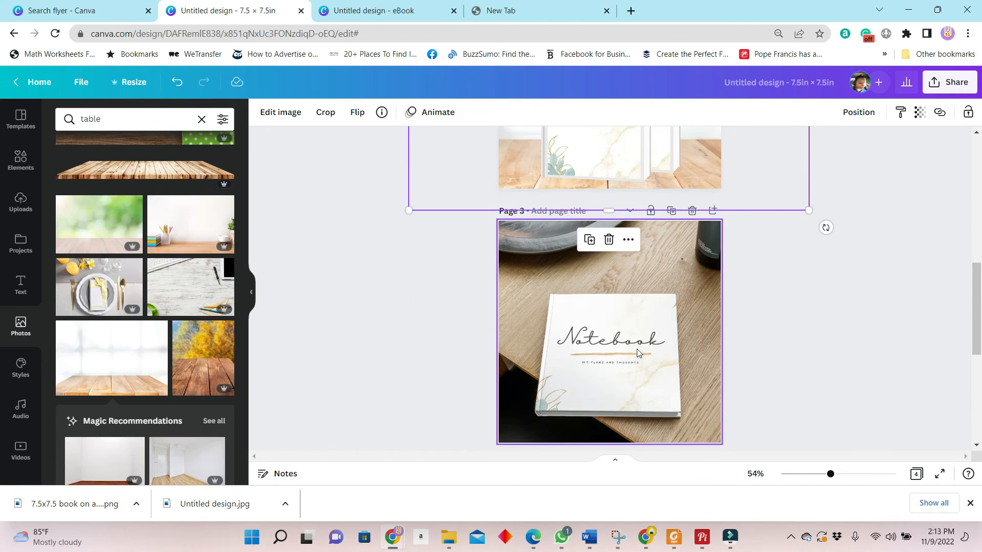
scroll(708, 324, up, 4)
scroll(735, 343, up, 5)
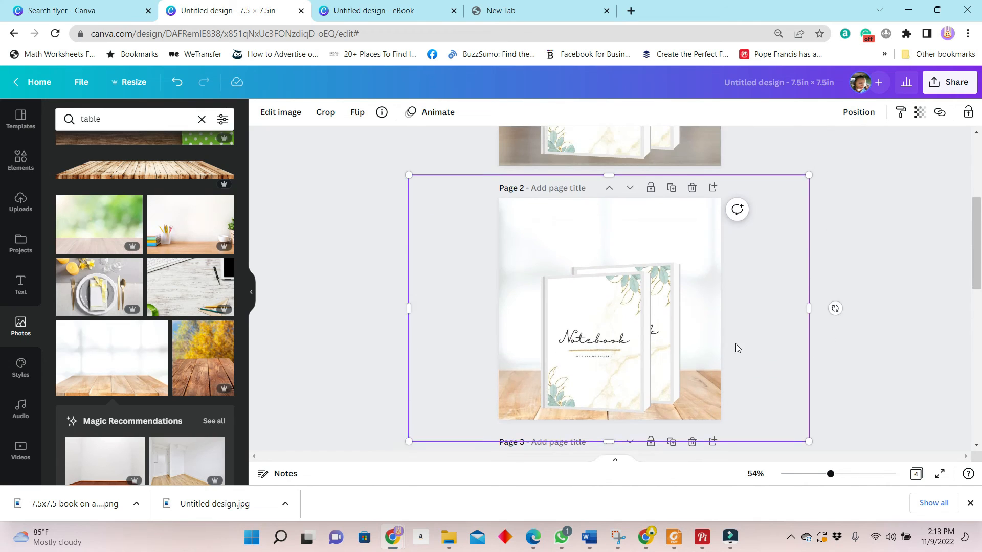
scroll(663, 323, up, 2)
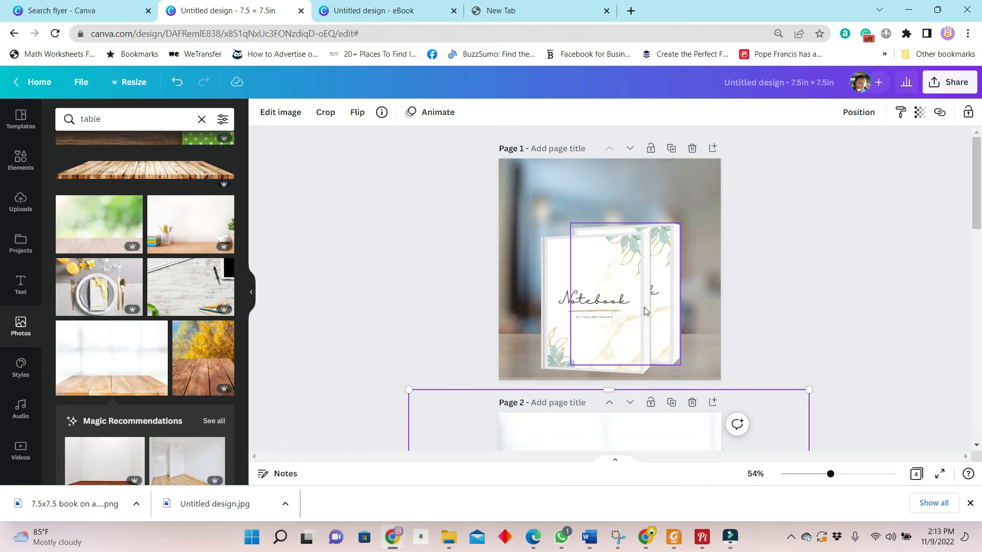